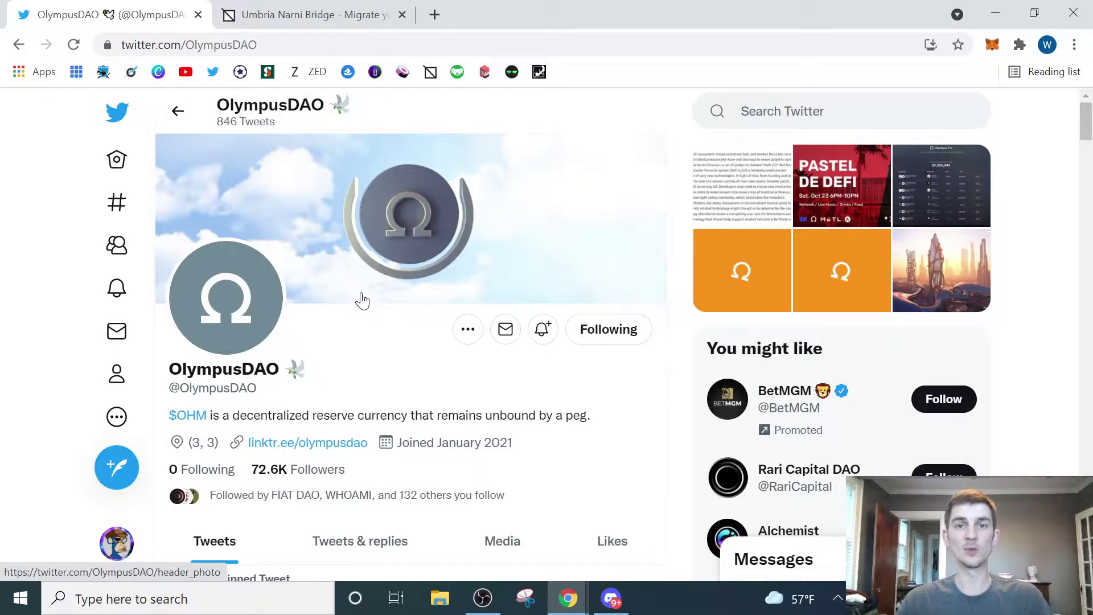
- Go to the Umbria Narni Bridge page and start a Bridge Assets transfer
{"action": "left_click", "coordinate": [270, 15]}
{"action": "scroll", "coordinate": [643, 367], "scroll_direction": "down", "scroll_amount": 1}
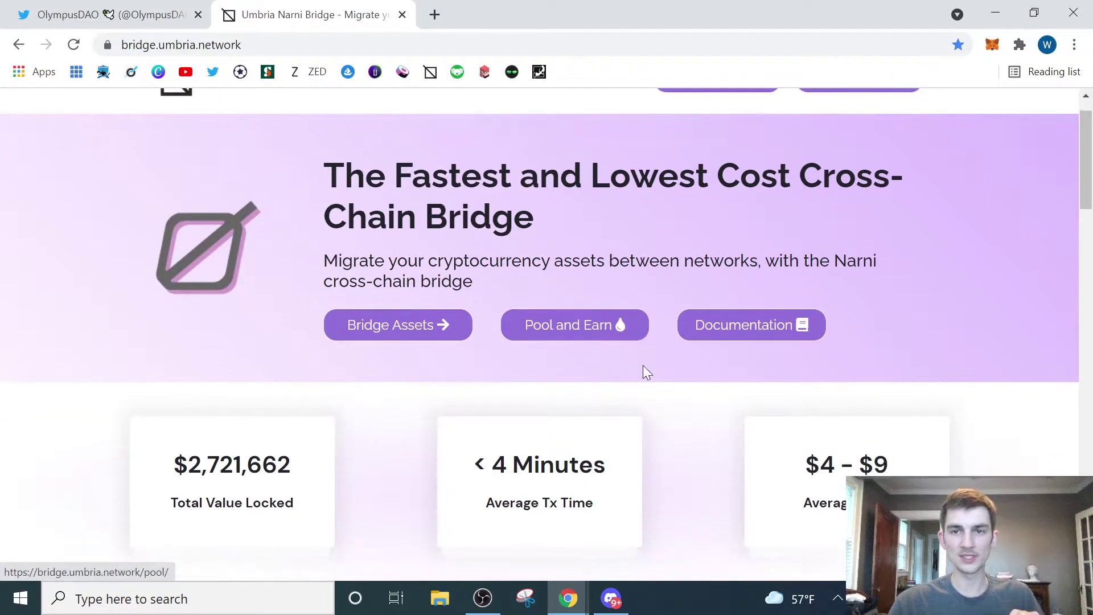
{"action": "scroll", "coordinate": [643, 365], "scroll_direction": "up", "scroll_amount": 1}
{"action": "left_click", "coordinate": [712, 124]}
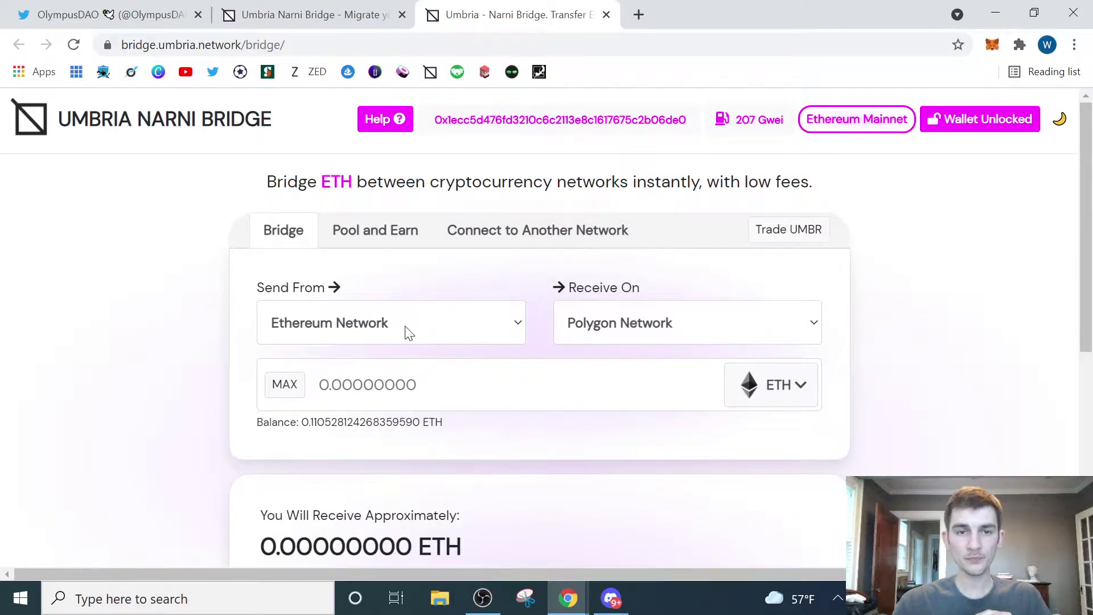
- Set Polygon as the sending network and MATIC as the asset, with amount 100
{"action": "left_click", "coordinate": [406, 324]}
{"action": "left_click", "coordinate": [359, 384]}
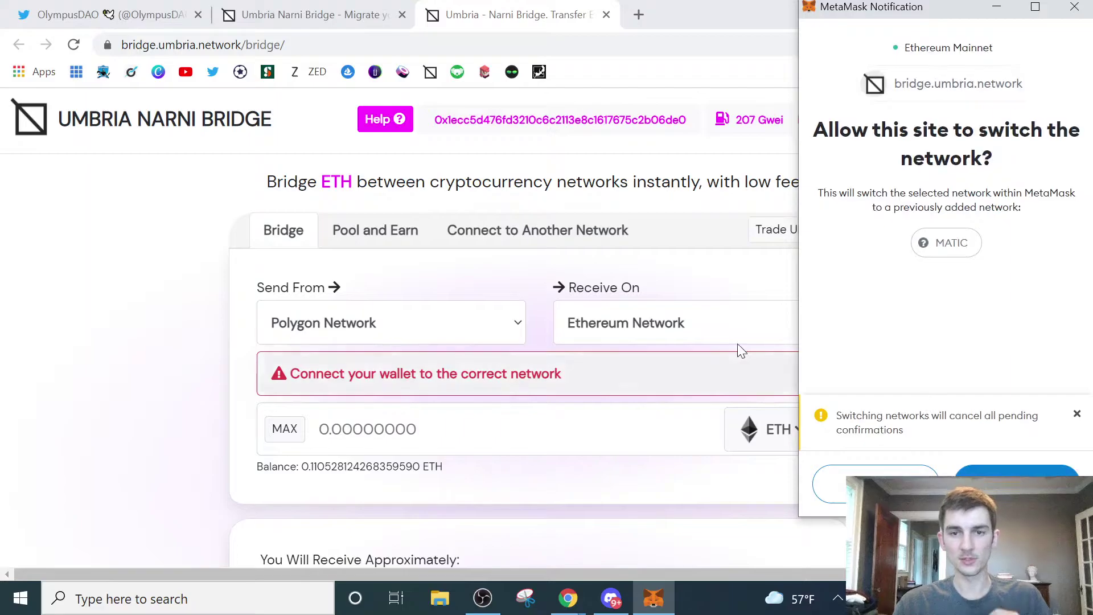
{"action": "right_click", "coordinate": [884, 265]}
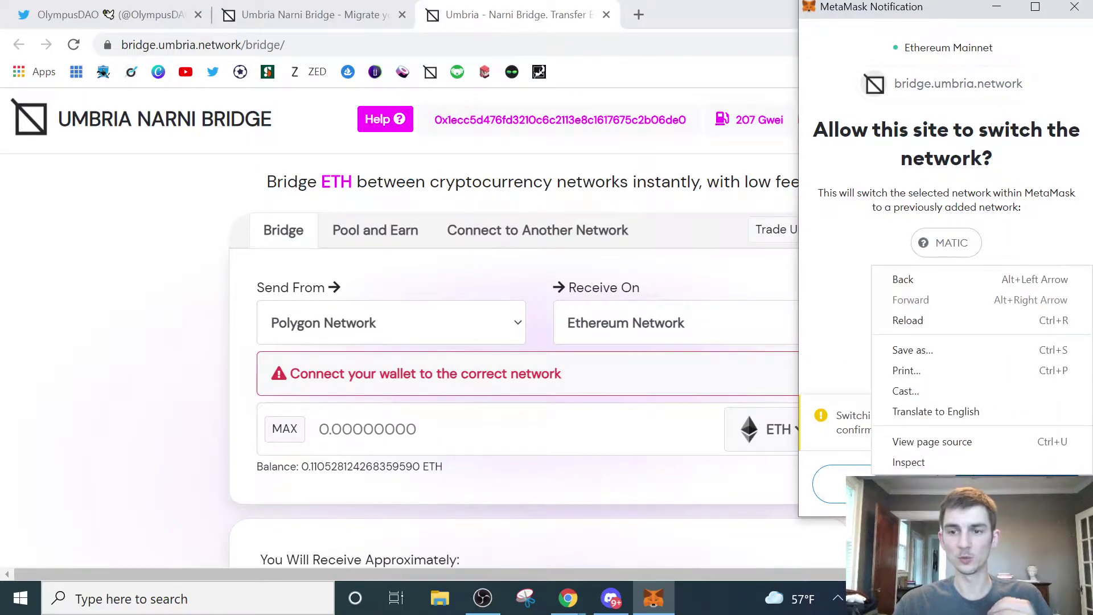
{"action": "key", "text": "Escape"}
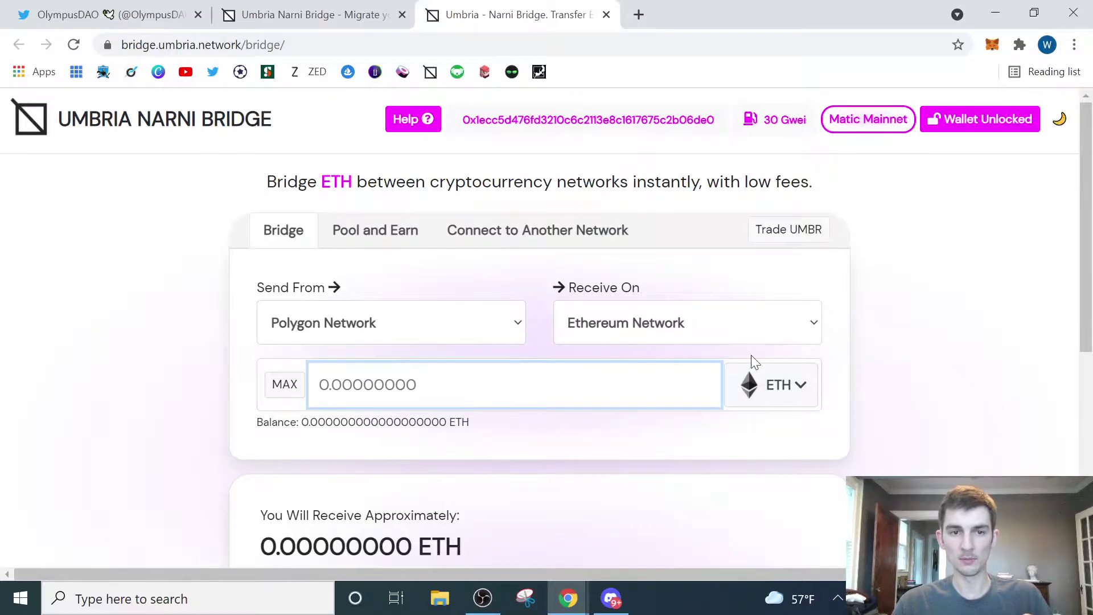
{"action": "left_click", "coordinate": [796, 376]}
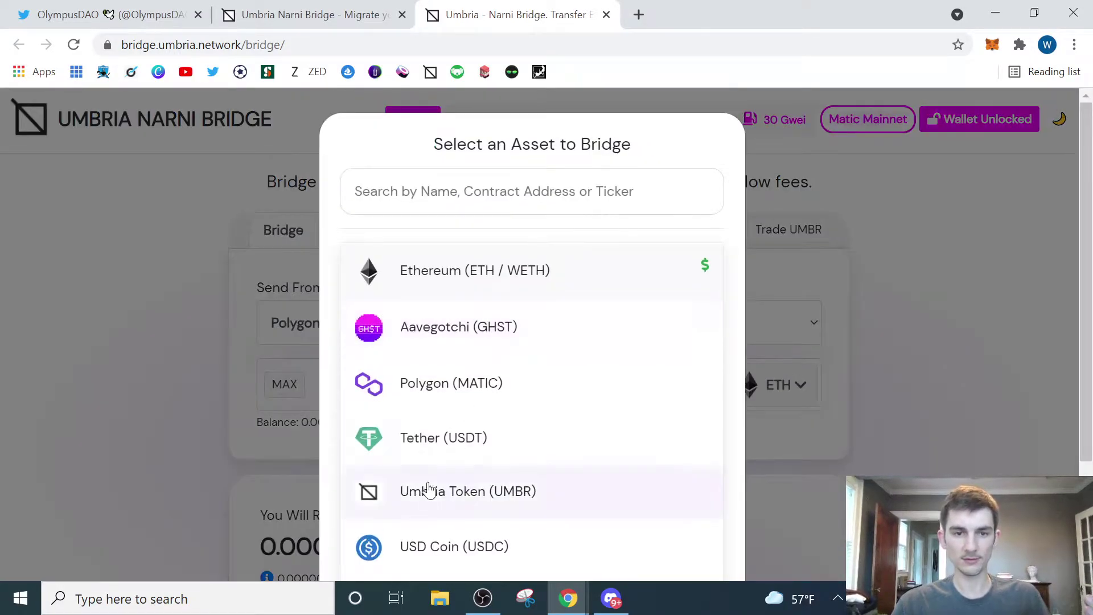
{"action": "left_click", "coordinate": [450, 385]}
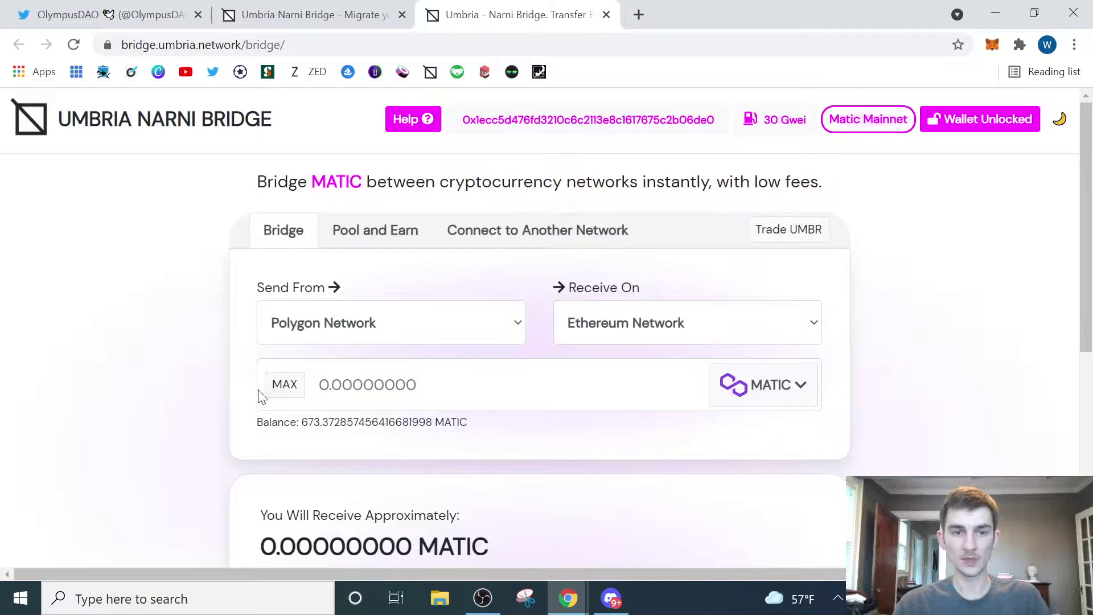
{"action": "left_click", "coordinate": [324, 386]}
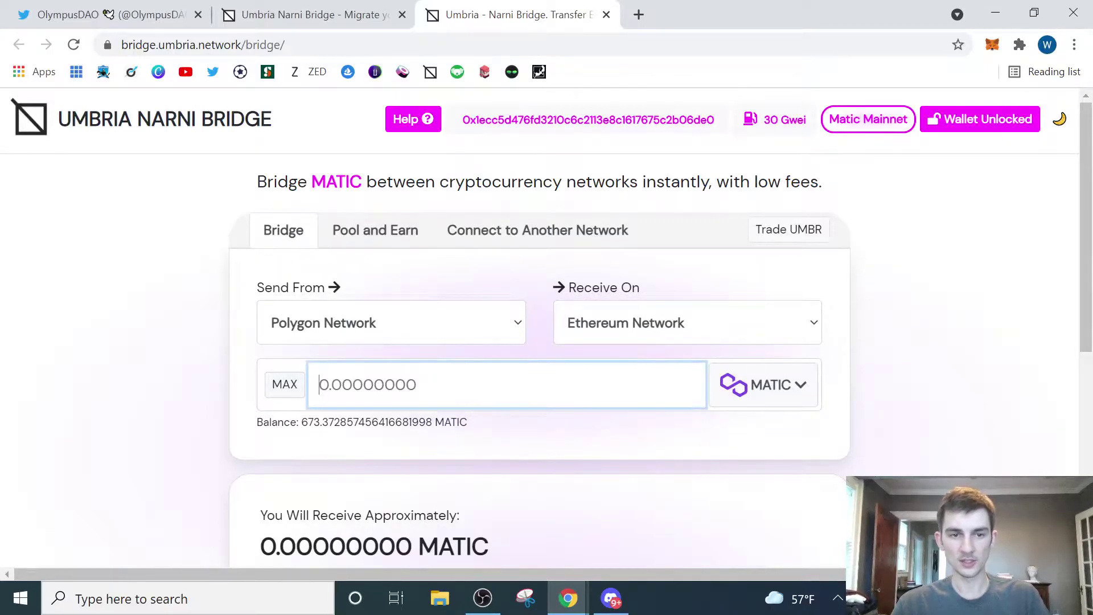
{"action": "type", "text": "100"}
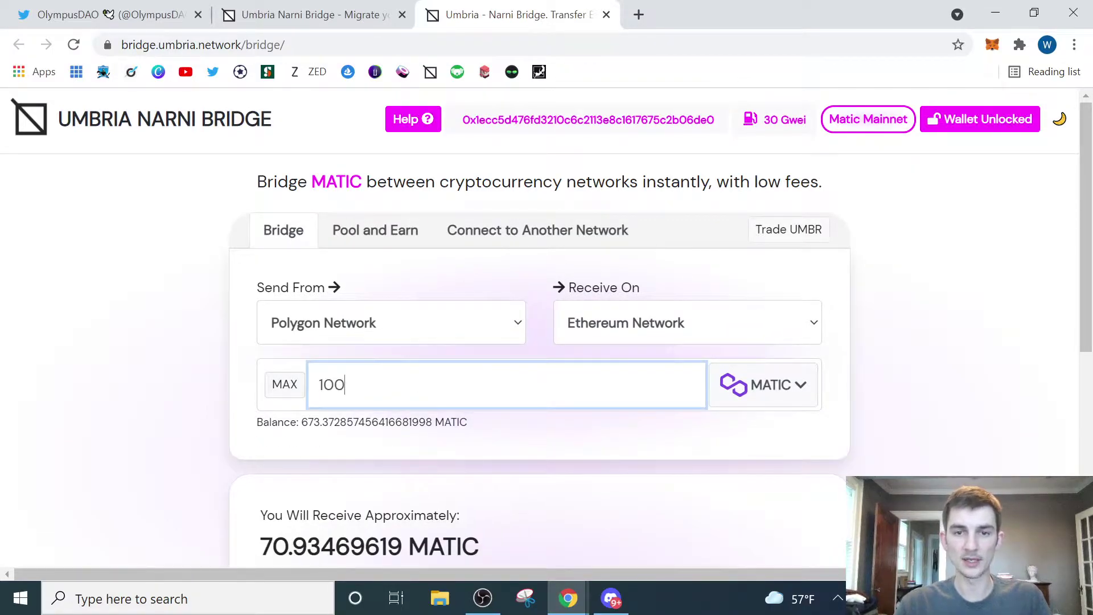
{"action": "scroll", "coordinate": [546, 385], "scroll_direction": "down", "scroll_amount": 4}
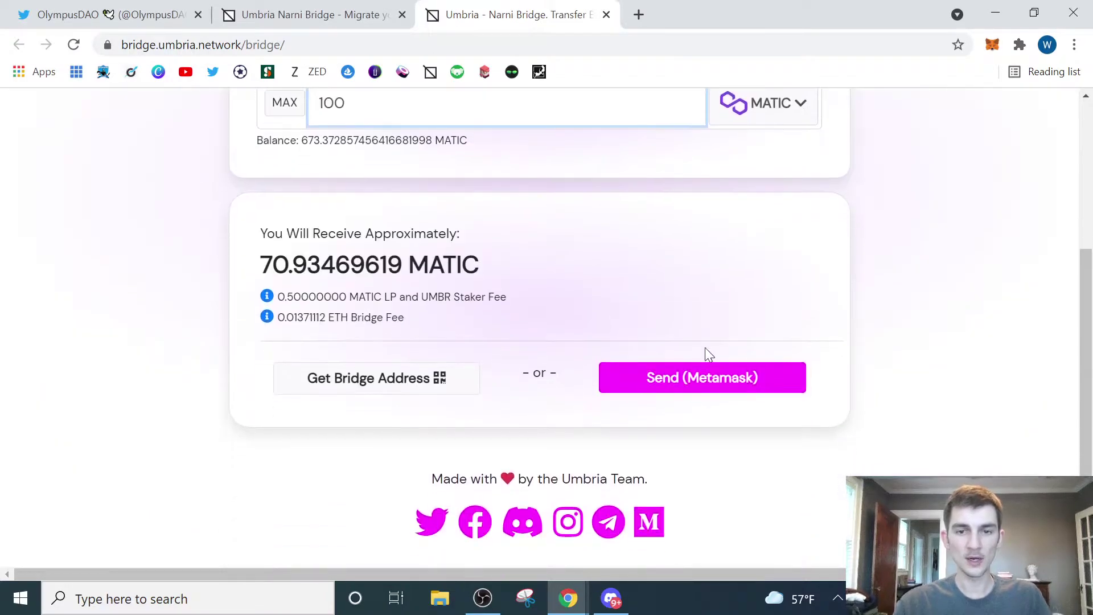
- Submit the 100 MATIC transfer via MetaMask, reject it in the wallet and dismiss the error
{"action": "left_click", "coordinate": [708, 375]}
{"action": "scroll", "coordinate": [711, 367], "scroll_direction": "down", "scroll_amount": 3}
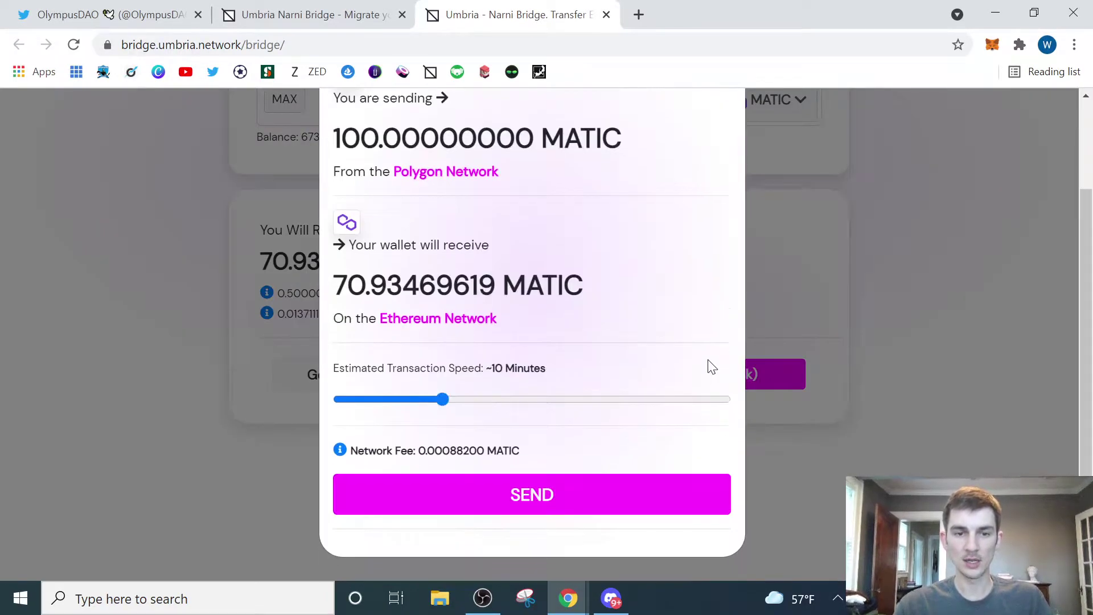
{"action": "left_click", "coordinate": [579, 513]}
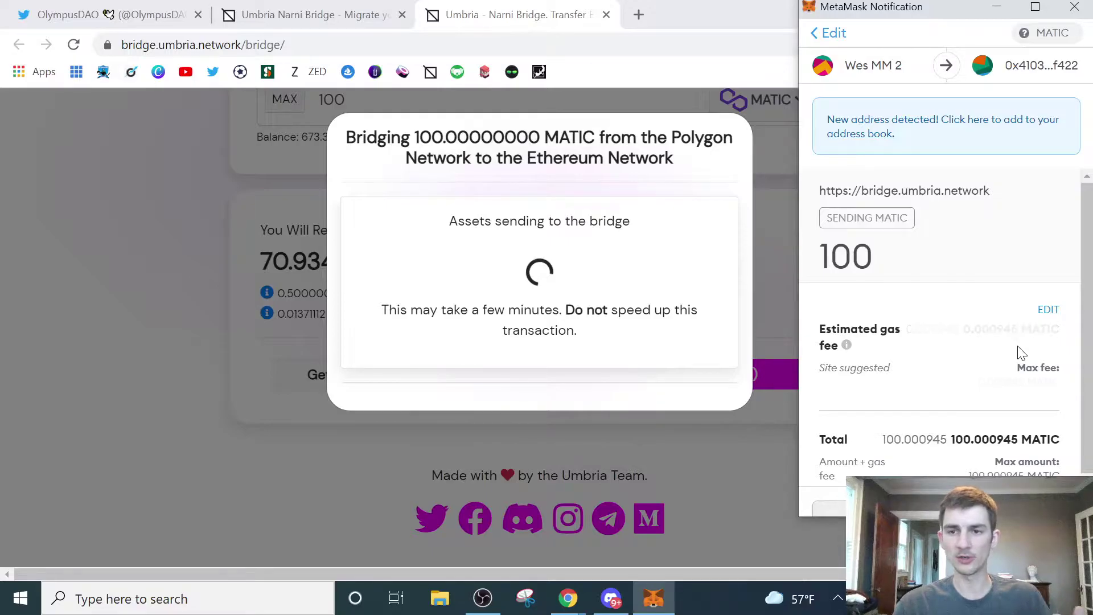
{"action": "scroll", "coordinate": [1021, 353], "scroll_direction": "down", "scroll_amount": 1}
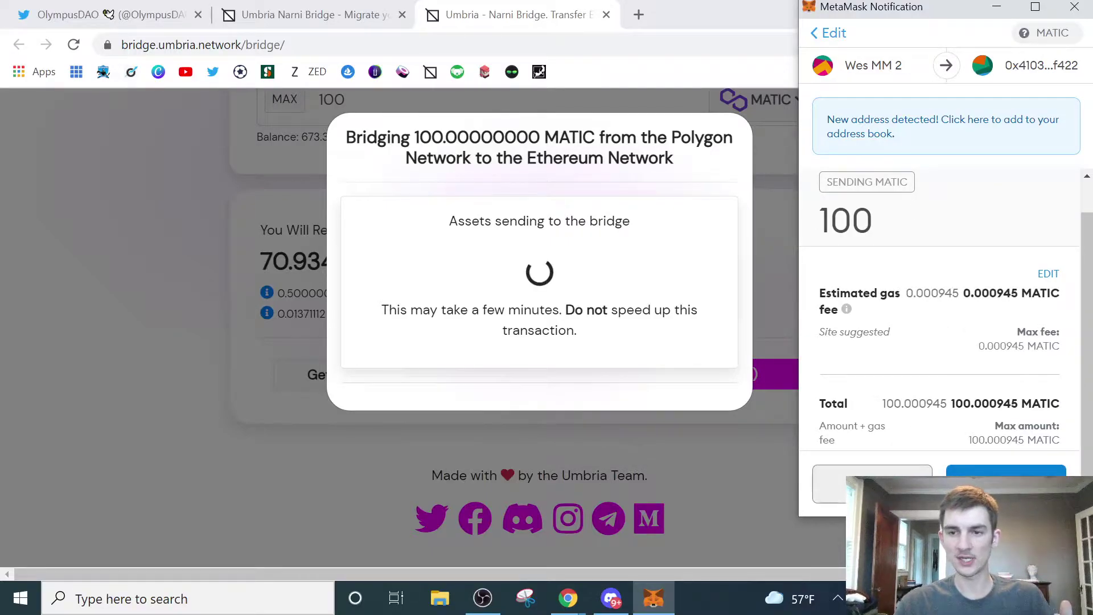
{"action": "left_click", "coordinate": [1006, 470]}
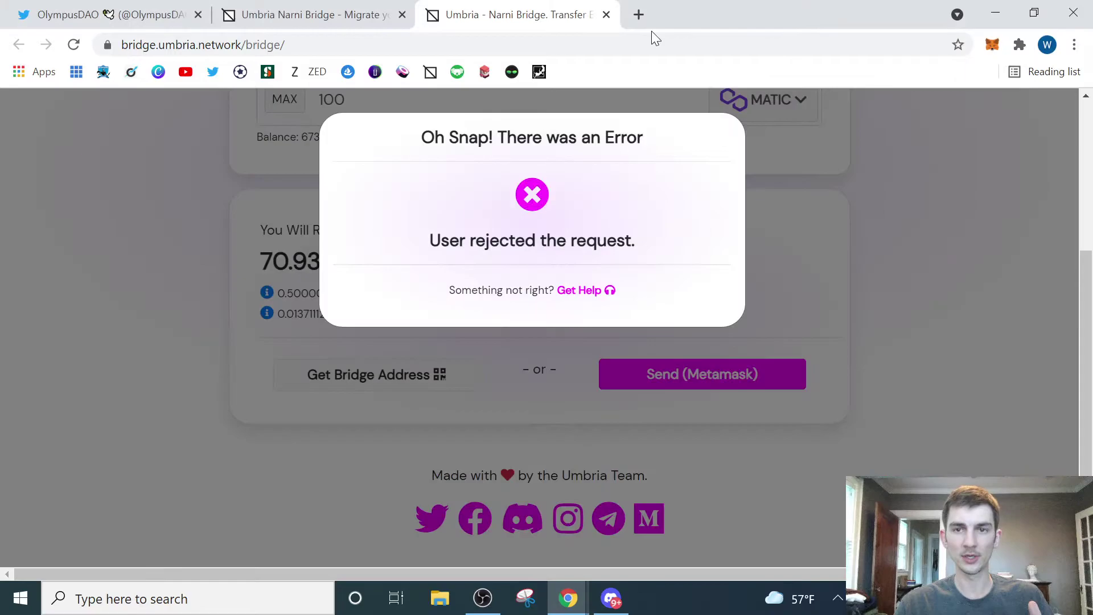
{"action": "left_click", "coordinate": [934, 276]}
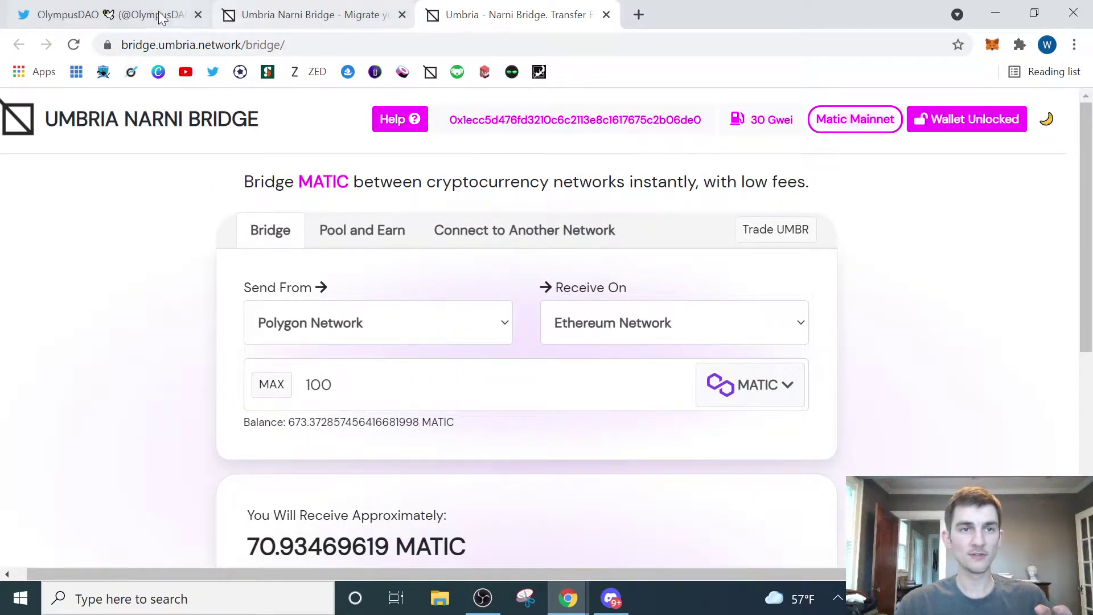
- Enter the Olympus DAO web app and close both Umbria bridge pages
{"action": "left_click", "coordinate": [111, 14]}
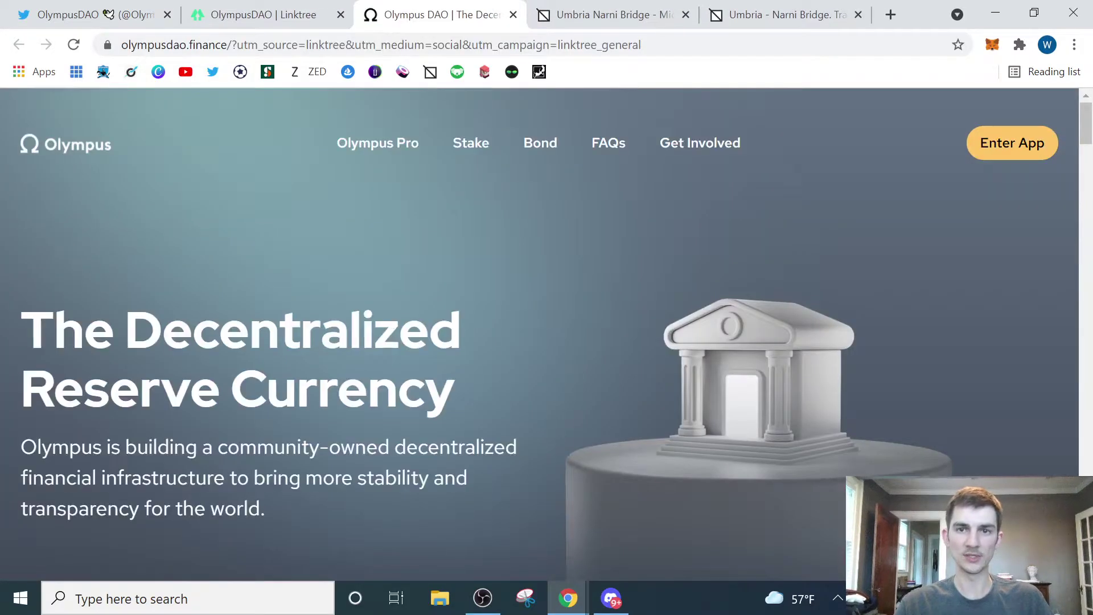
{"action": "left_click", "coordinate": [1012, 142]}
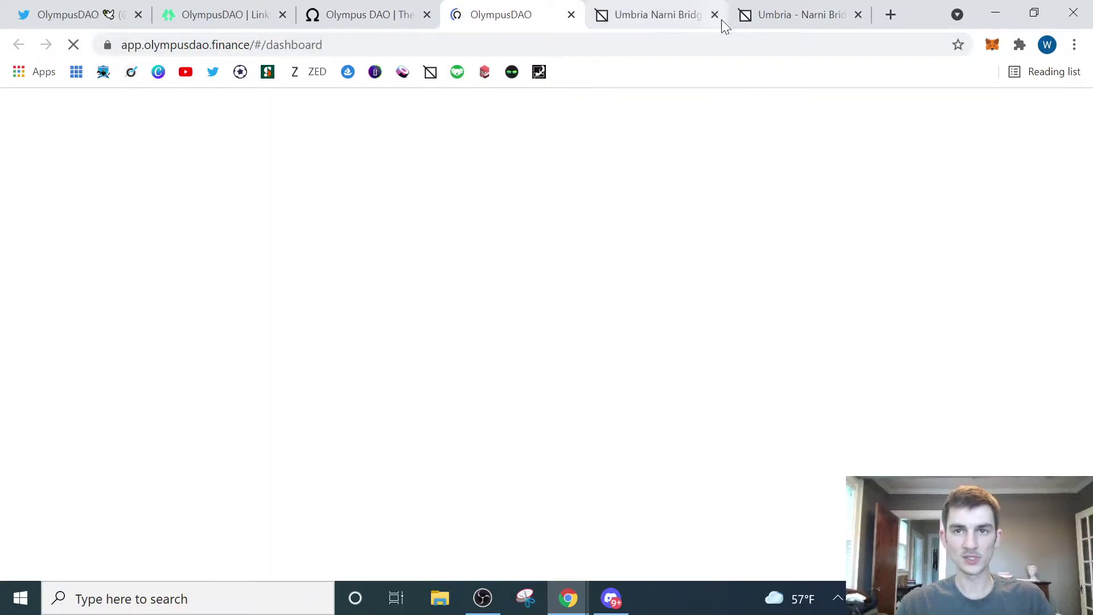
{"action": "left_click", "coordinate": [721, 17]}
{"action": "left_click", "coordinate": [727, 15]}
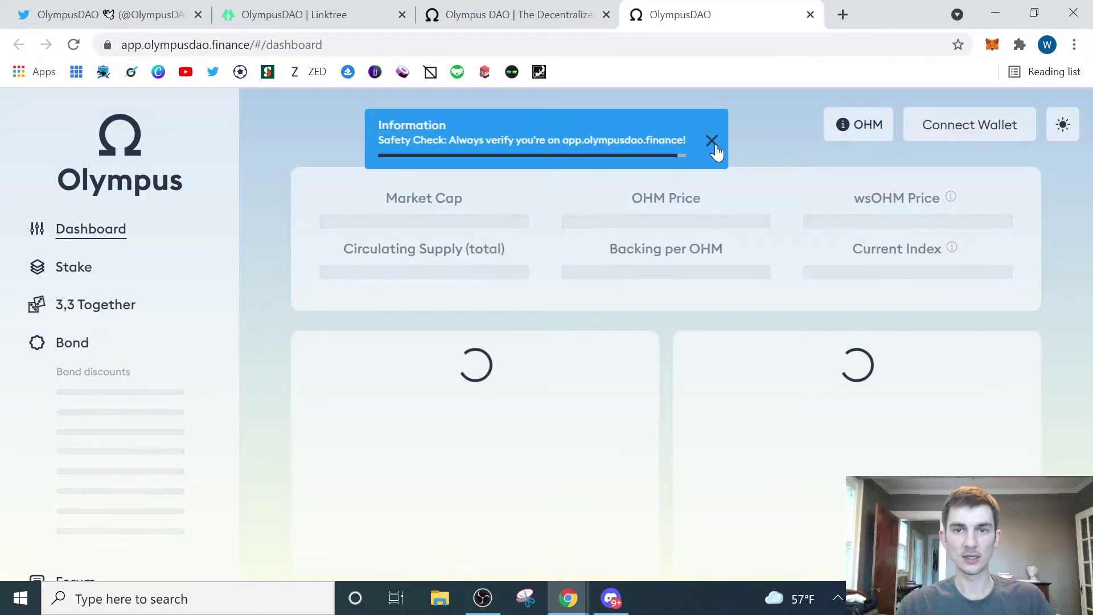
- Dismiss the safety check notice and the wrong network error on the dashboard
{"action": "left_click", "coordinate": [713, 141]}
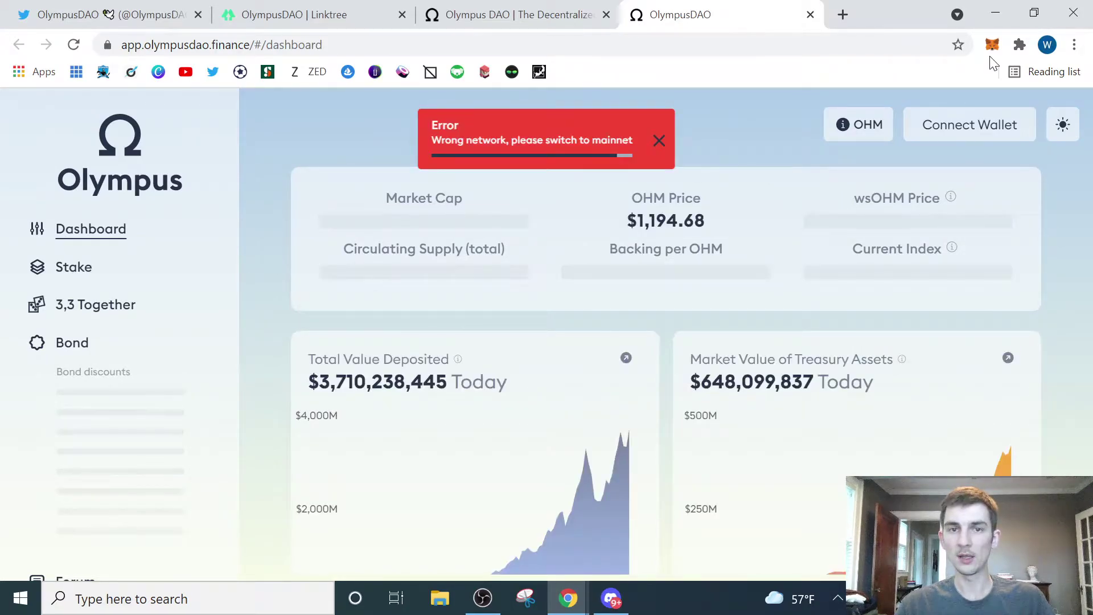
{"action": "left_click", "coordinate": [660, 140]}
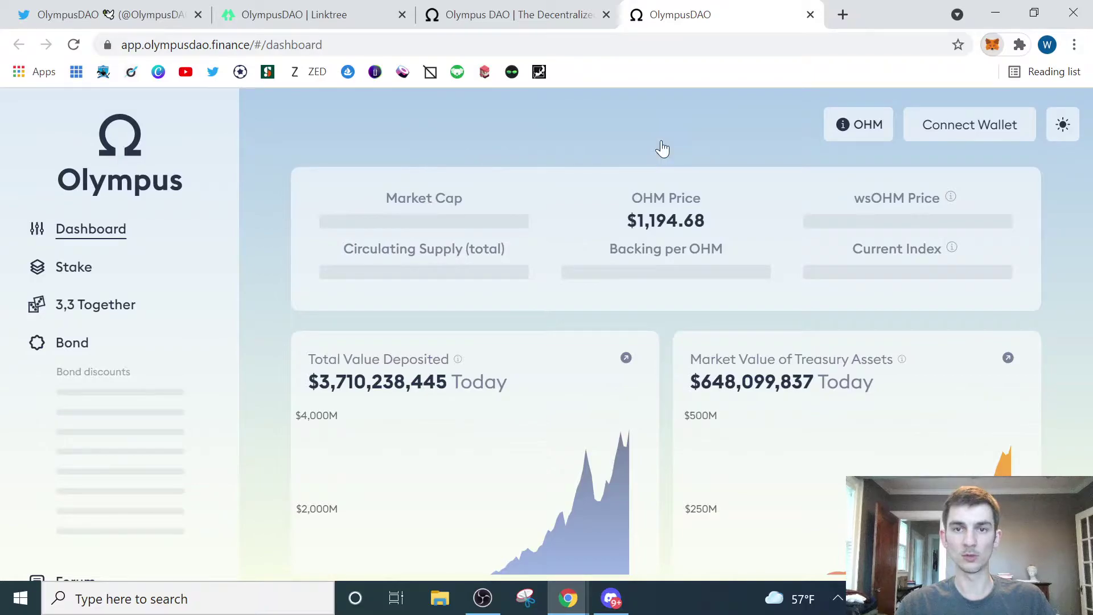
- Switch MetaMask to Ethereum Mainnet and connect the wallet to the Olympus dashboard
{"action": "left_click", "coordinate": [992, 44]}
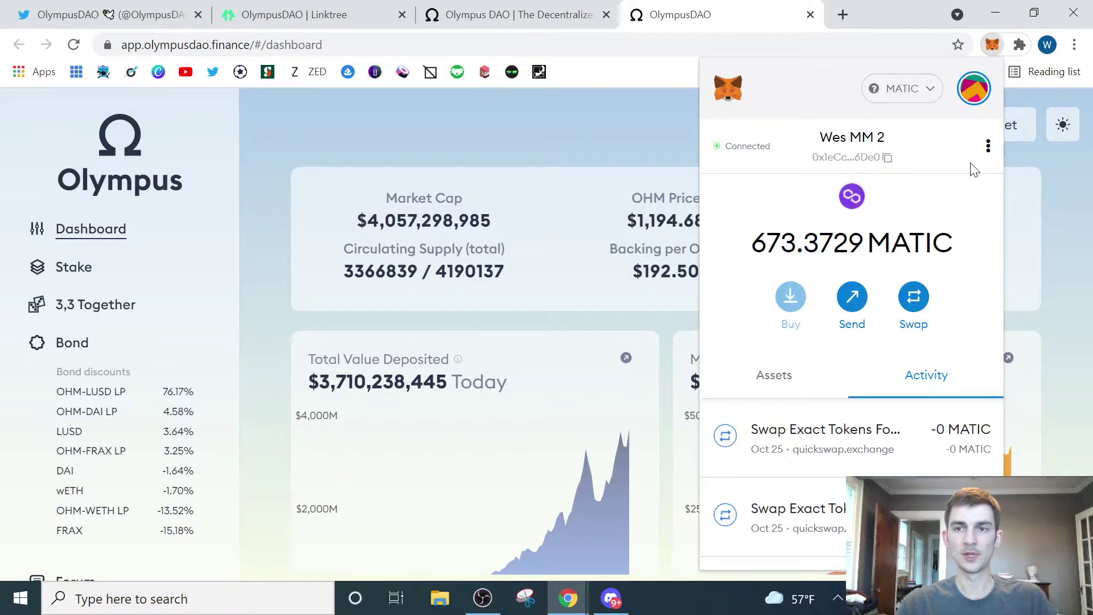
{"action": "left_click", "coordinate": [924, 94]}
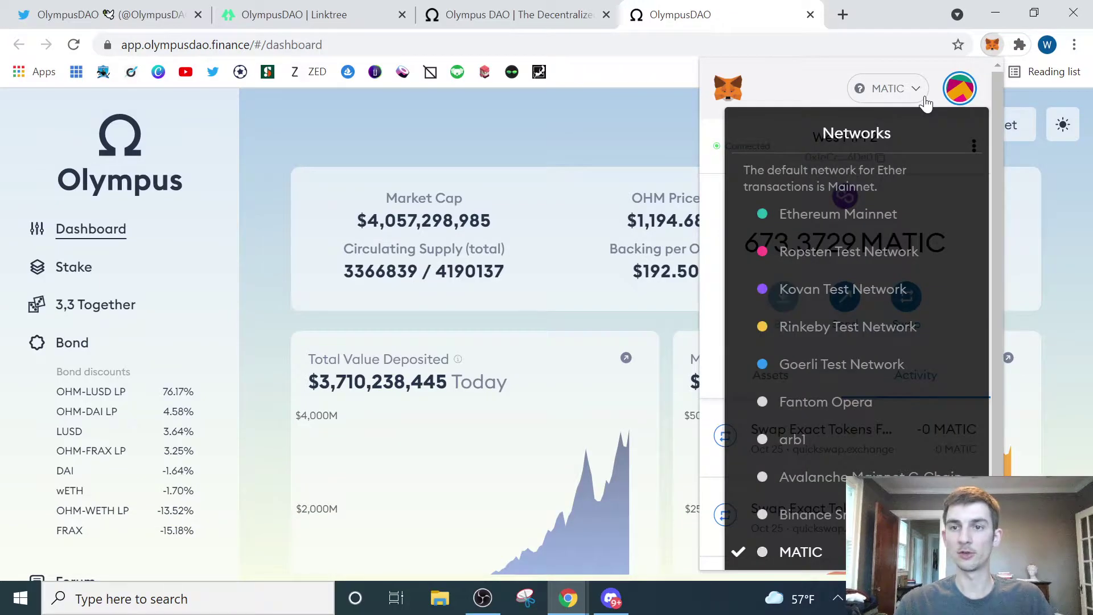
{"action": "left_click", "coordinate": [880, 216]}
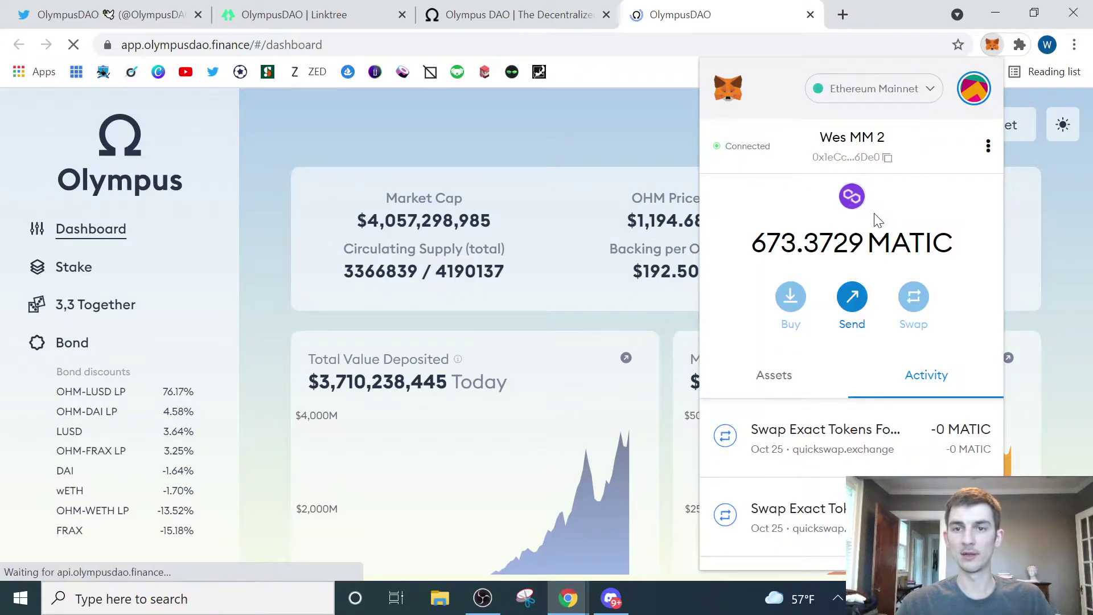
{"action": "left_click", "coordinate": [598, 132]}
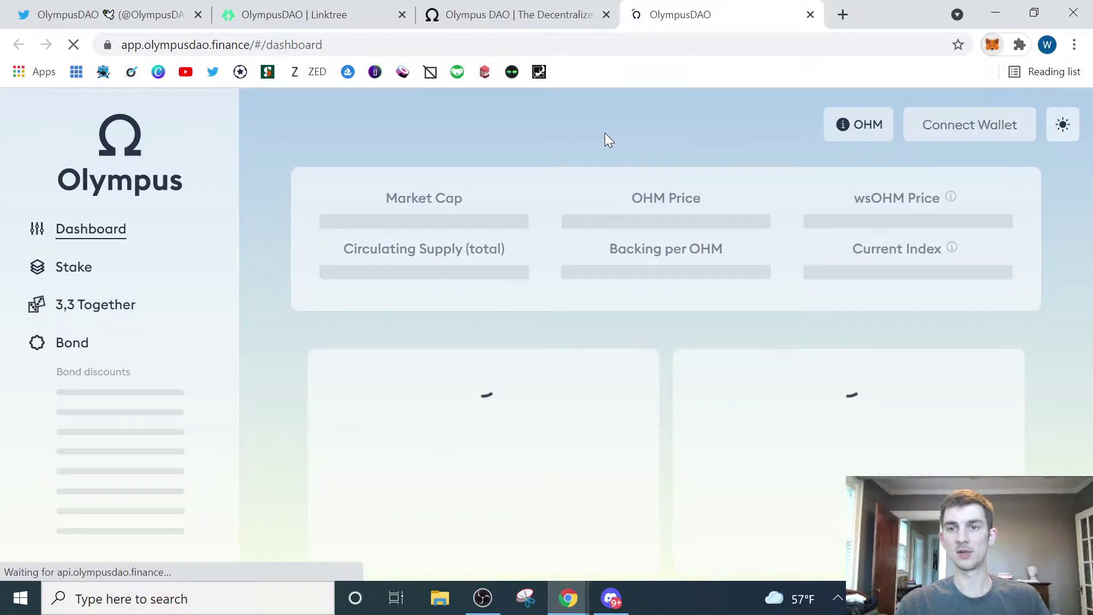
{"action": "left_click", "coordinate": [957, 125]}
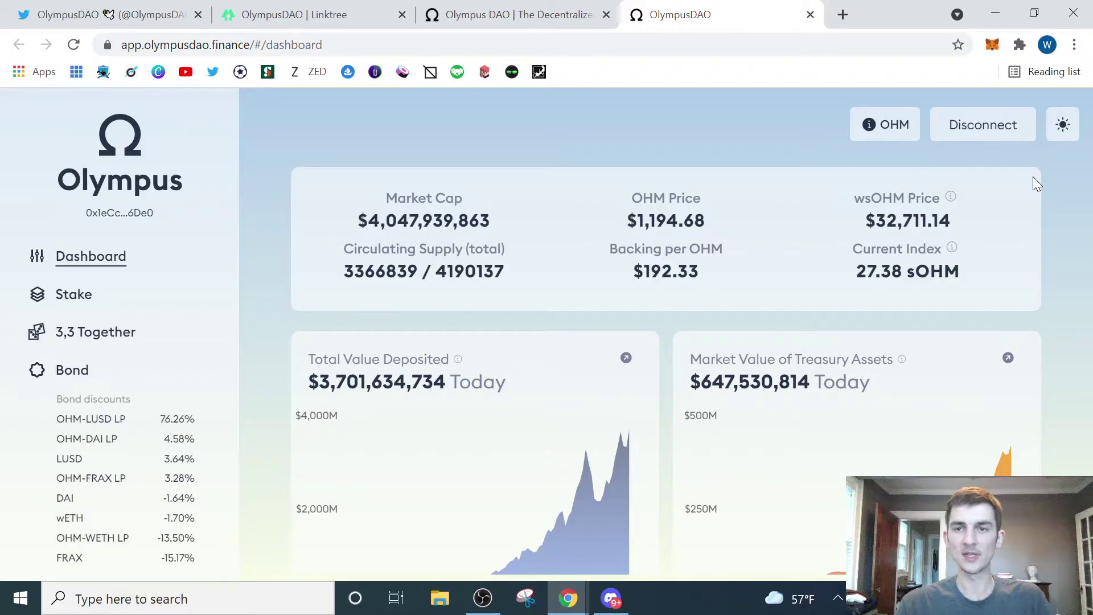
- Import the OHM token into MetaMask from the OHM menu and check the wallet's assets
{"action": "left_click", "coordinate": [888, 128]}
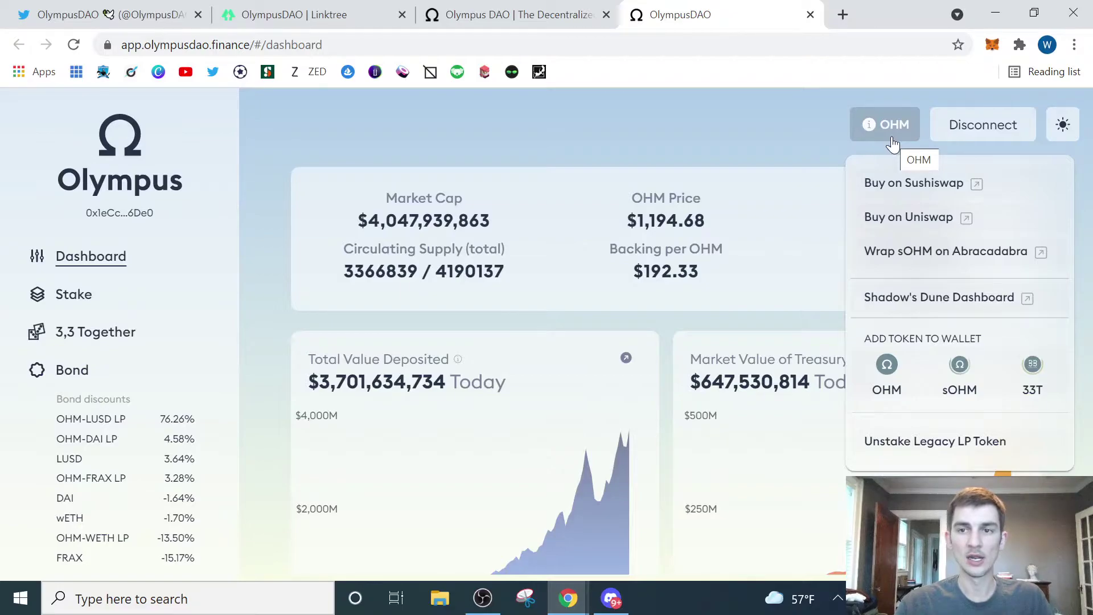
{"action": "left_click", "coordinate": [888, 371]}
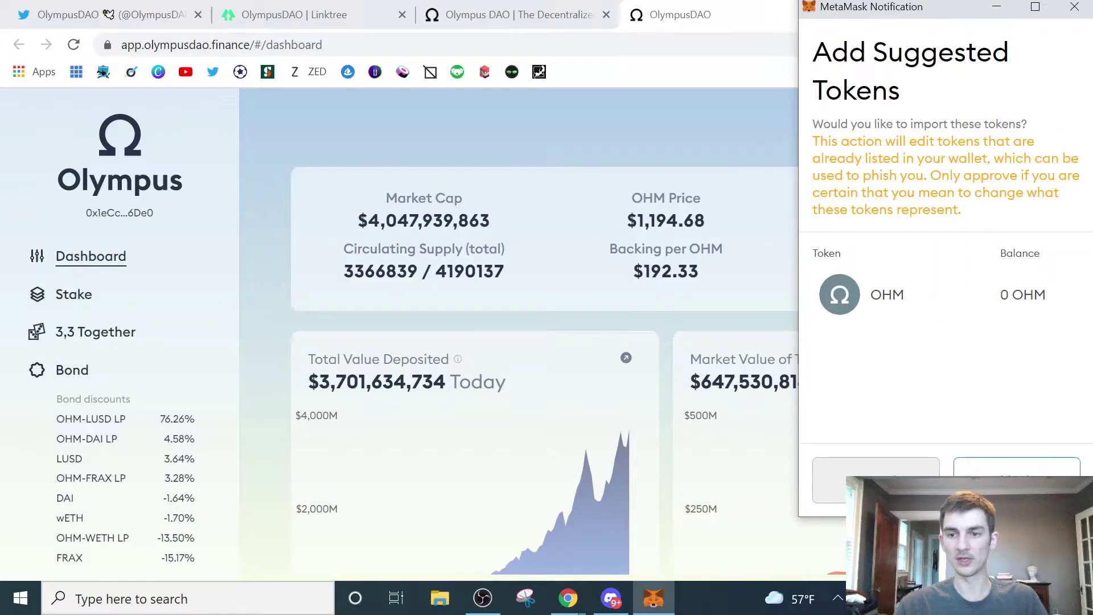
{"action": "left_click", "coordinate": [1016, 468]}
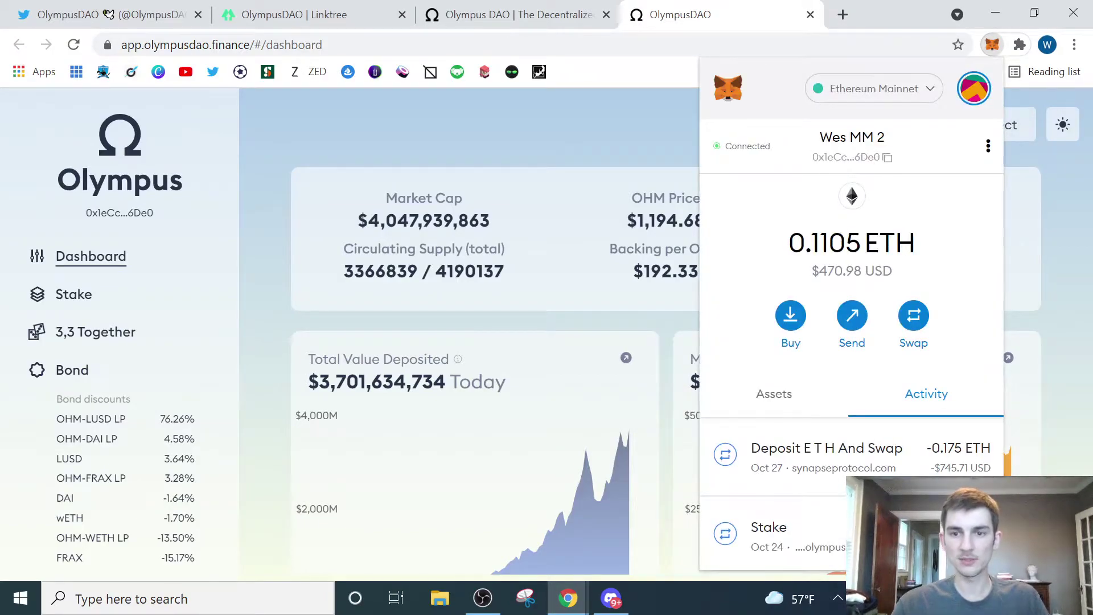
{"action": "left_click", "coordinate": [774, 394]}
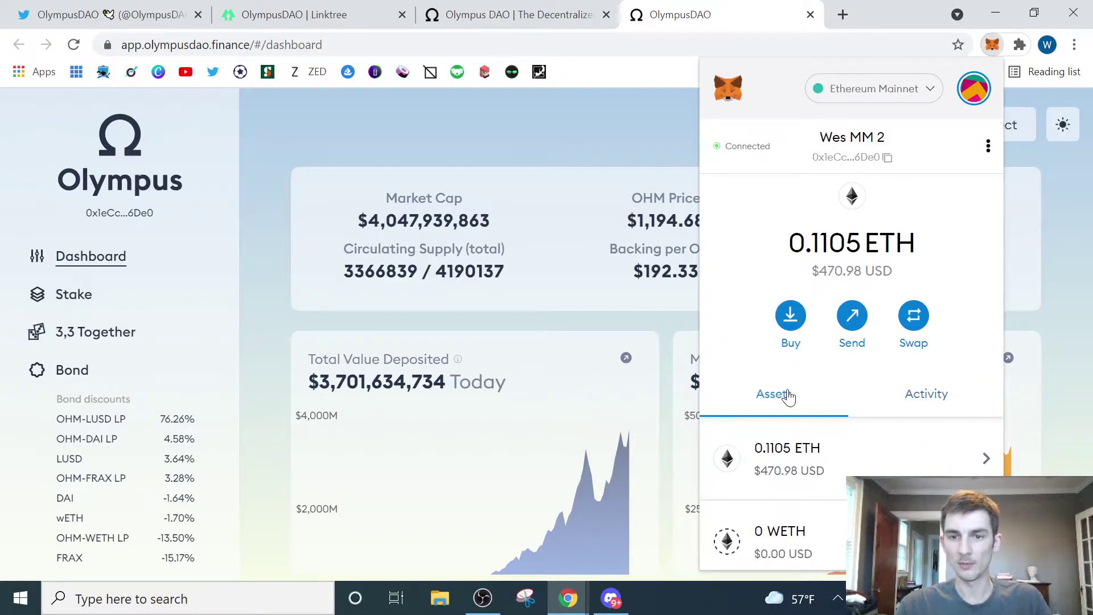
{"action": "scroll", "coordinate": [794, 428], "scroll_direction": "down", "scroll_amount": 3}
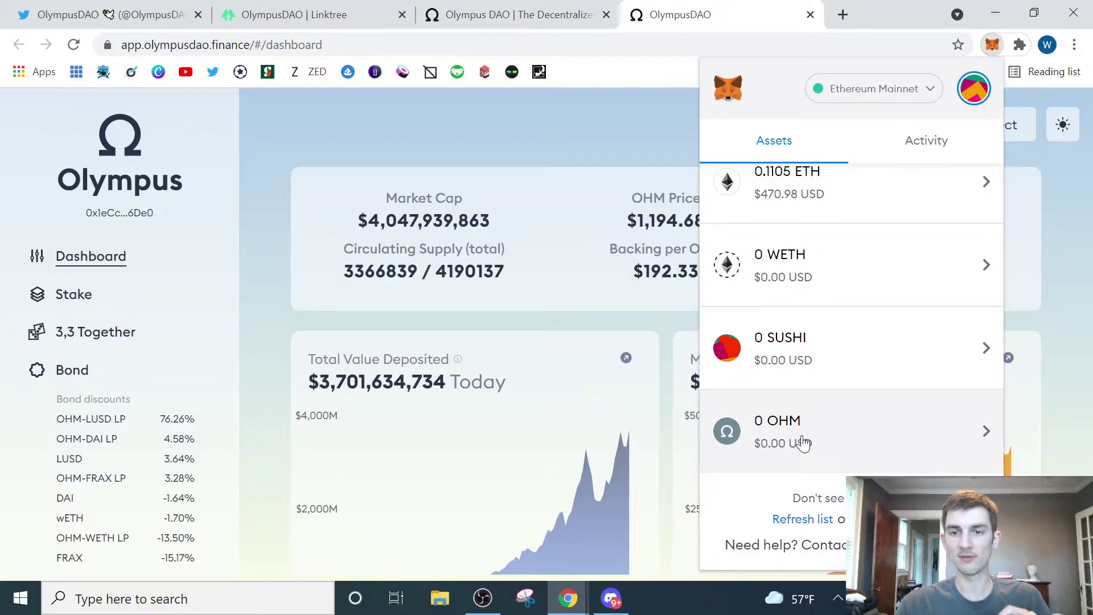
{"action": "scroll", "coordinate": [802, 442], "scroll_direction": "up", "scroll_amount": 4}
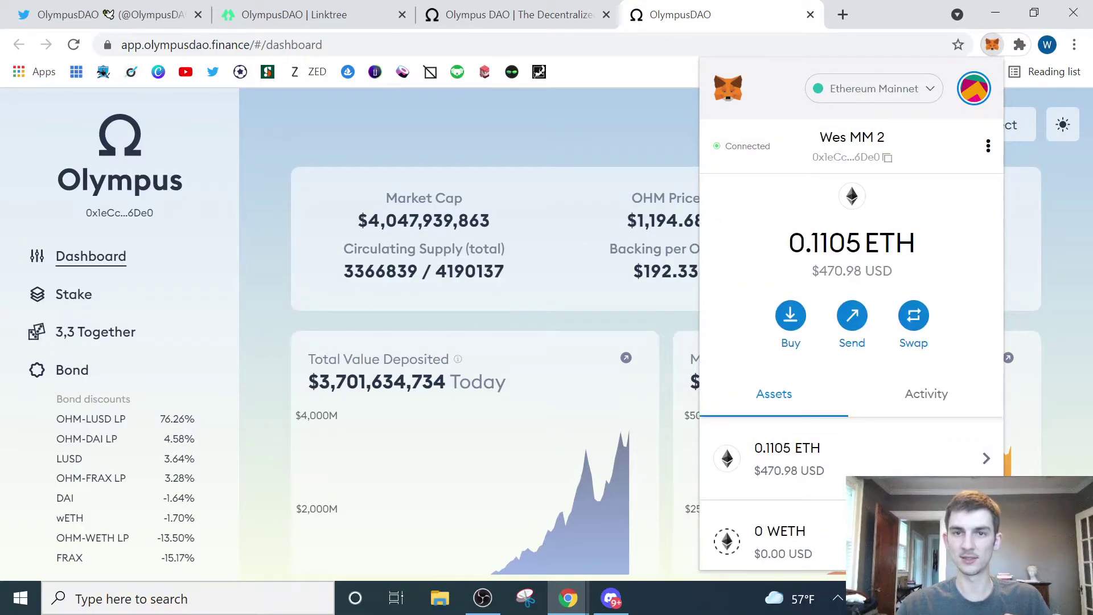
{"action": "left_click", "coordinate": [635, 120]}
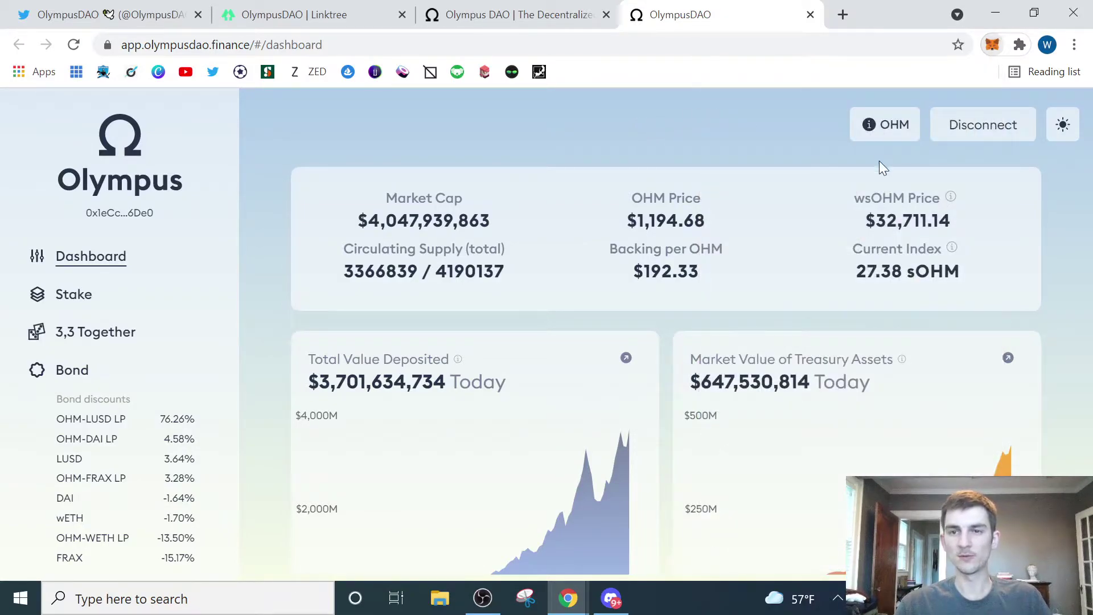
- From the OHM menu, go to buy OHM on SushiSwap
{"action": "left_click", "coordinate": [888, 128]}
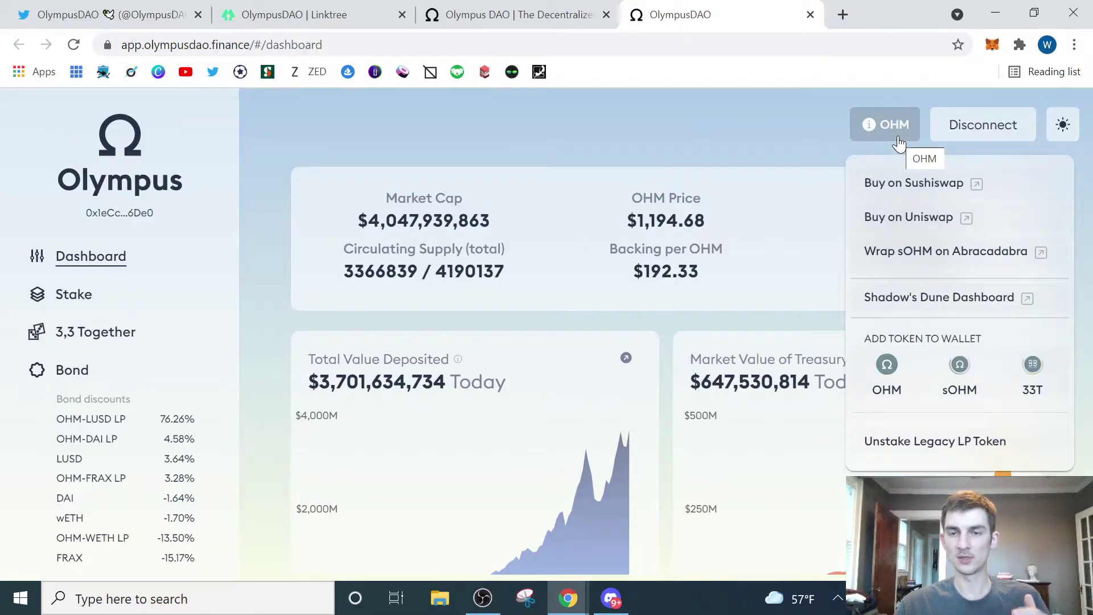
{"action": "left_click", "coordinate": [891, 127]}
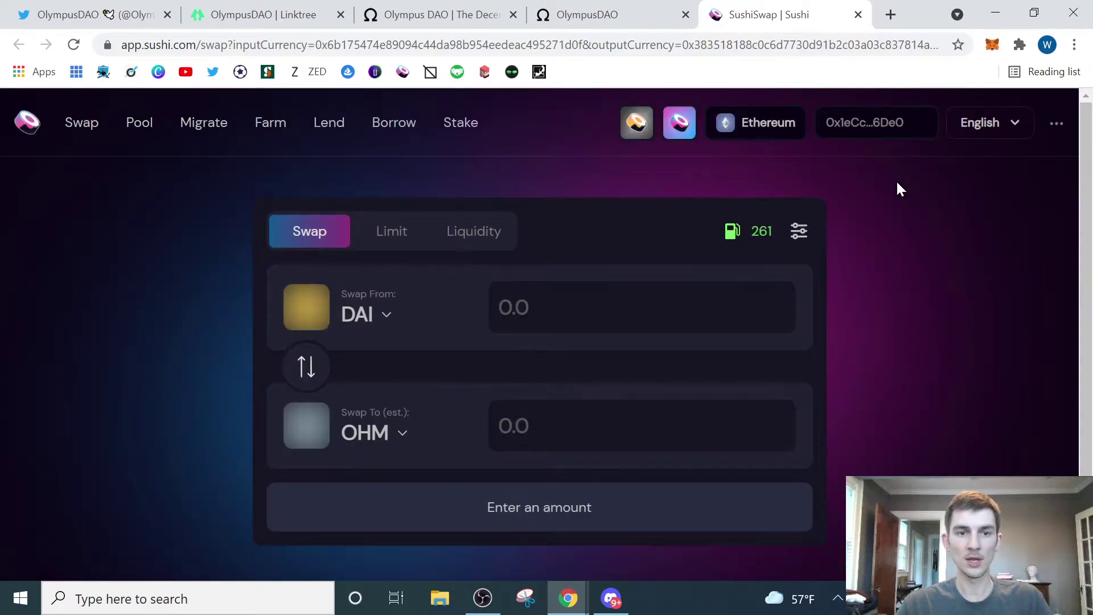
- Choose ETH as the token to pay with and OHM (Olympus) as the token to receive
{"action": "left_click", "coordinate": [367, 308]}
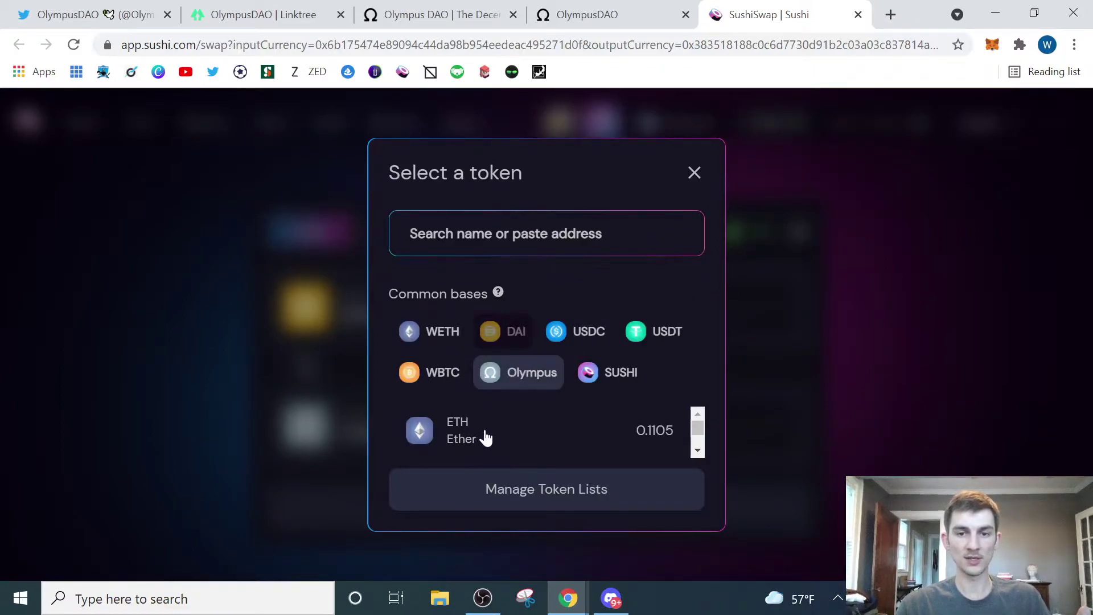
{"action": "left_click", "coordinate": [530, 436]}
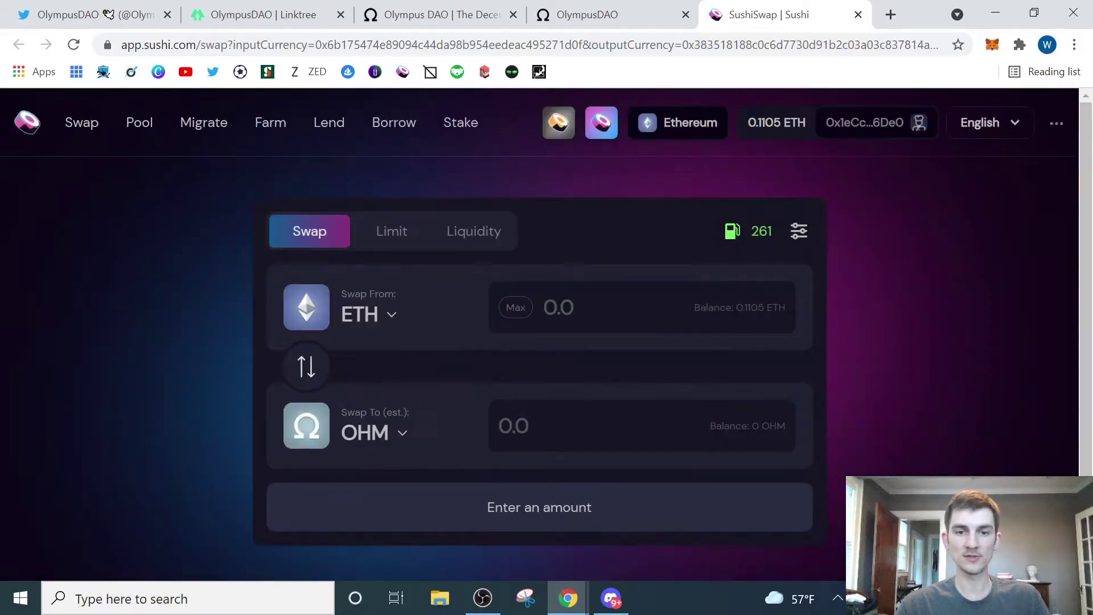
{"action": "left_click", "coordinate": [386, 433]}
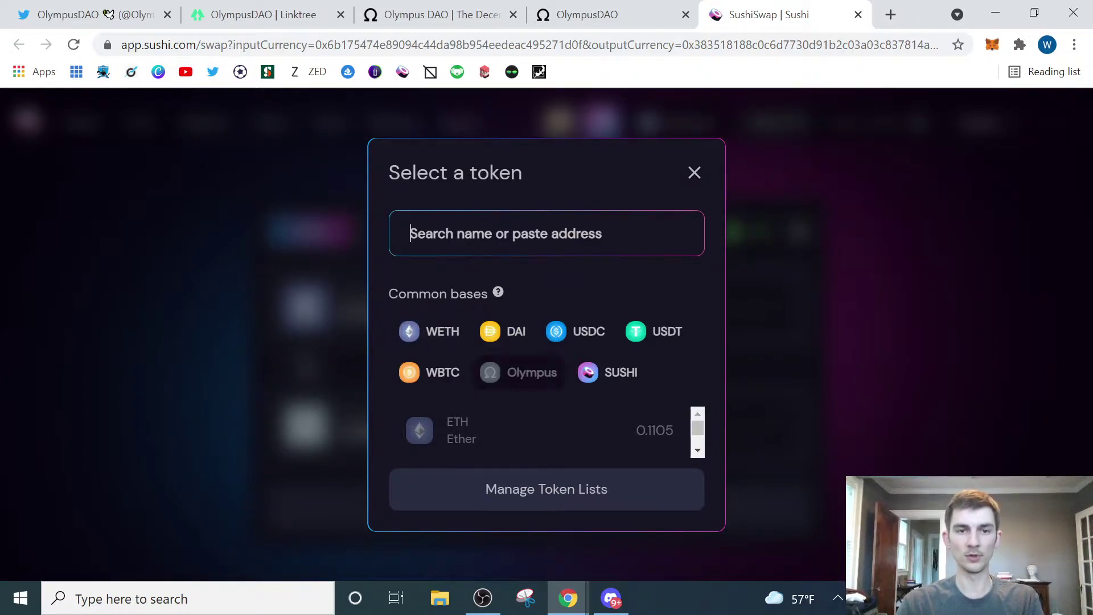
{"action": "type", "text": "ol"}
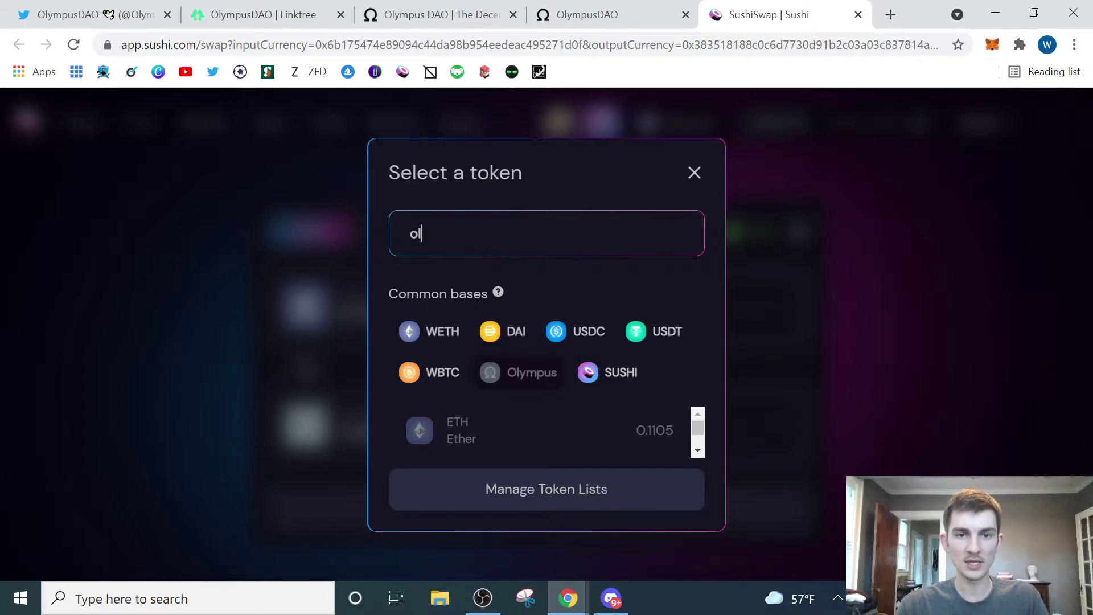
{"action": "type", "text": "ym"}
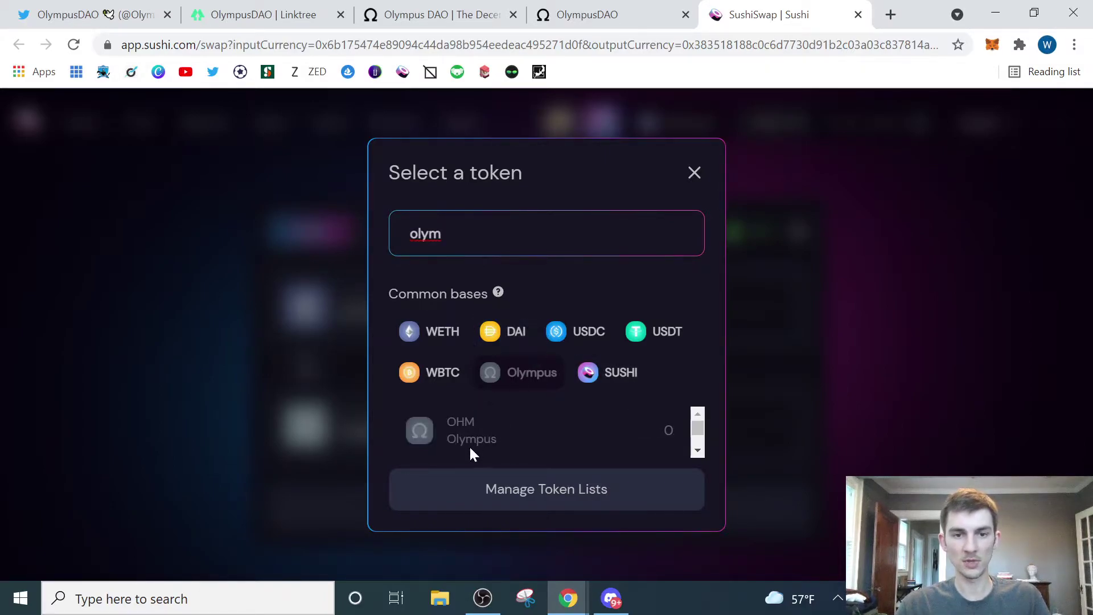
{"action": "left_click", "coordinate": [470, 425]}
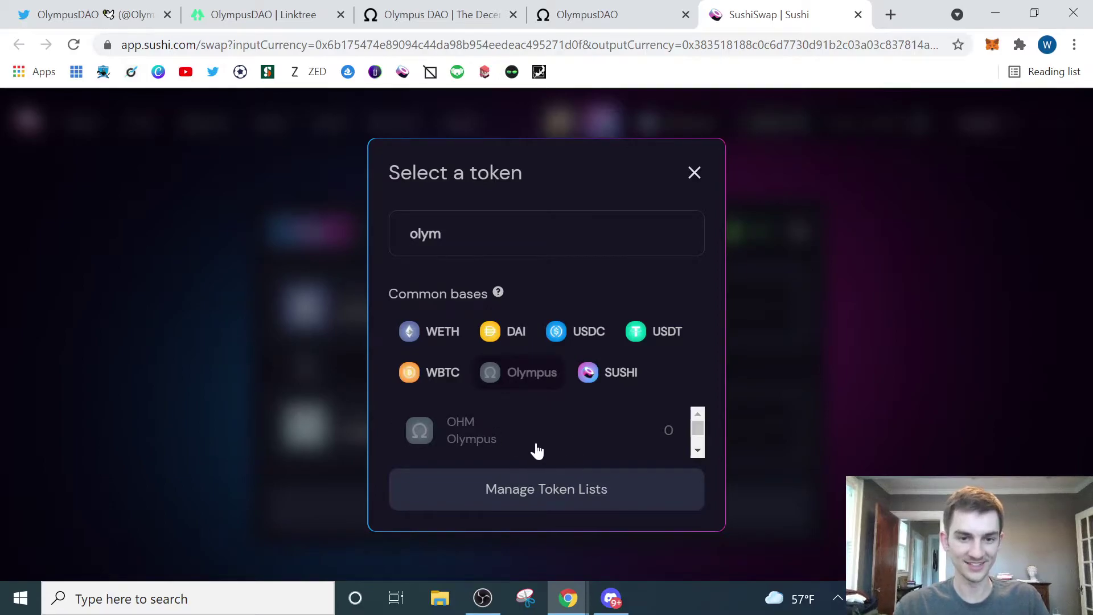
{"action": "left_click", "coordinate": [695, 172]}
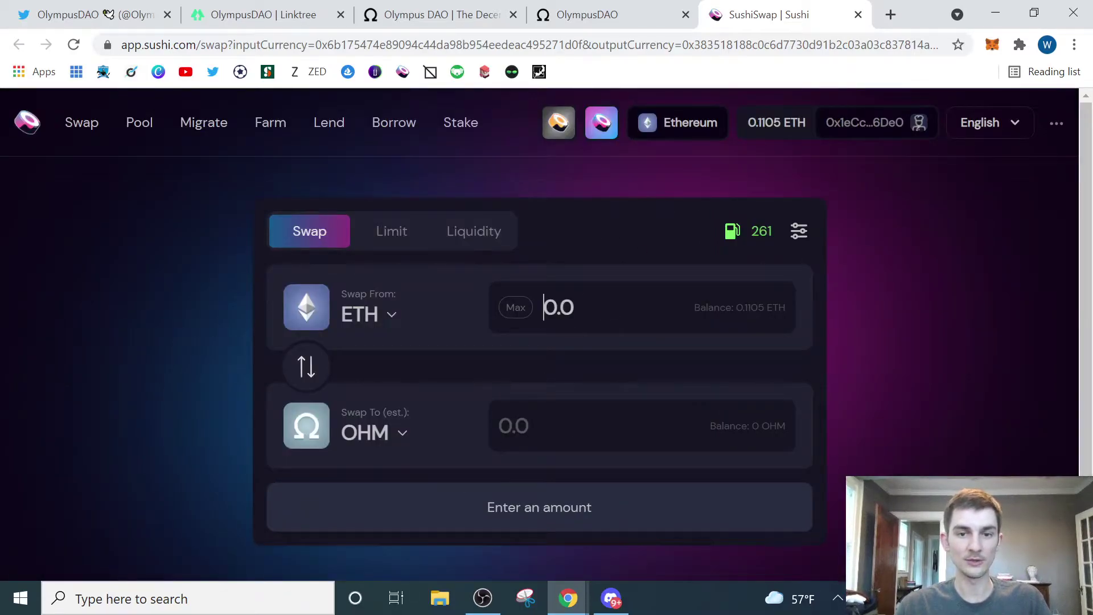
{"action": "type", "text": ".1"}
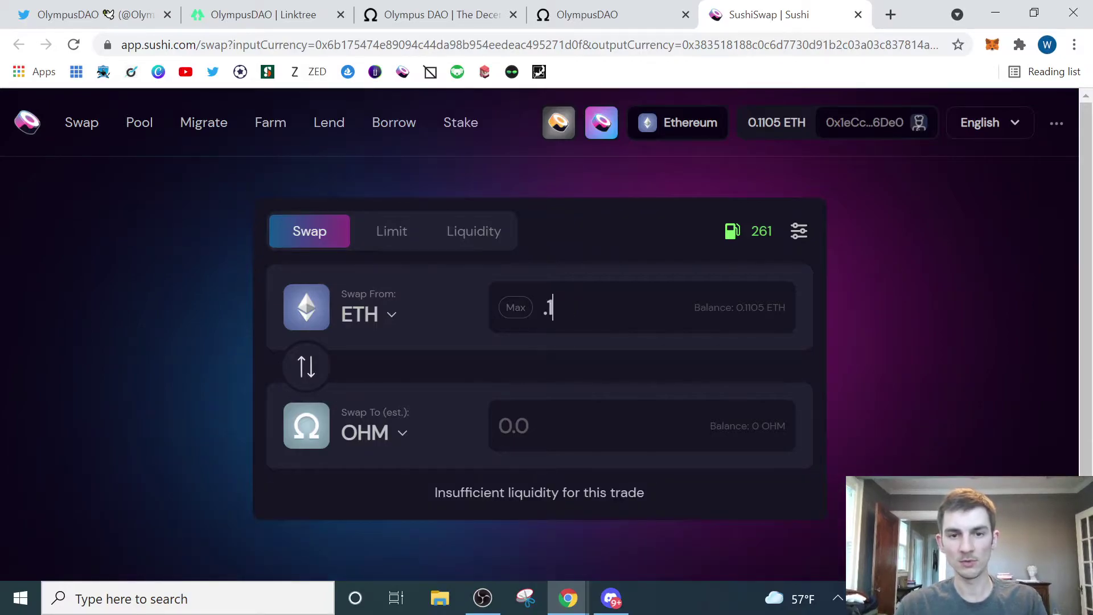
- Clear the ETH amount and enter 0.25 on the OHM side instead
{"action": "key", "text": "BackSpace"}
{"action": "key", "text": "BackSpace"}
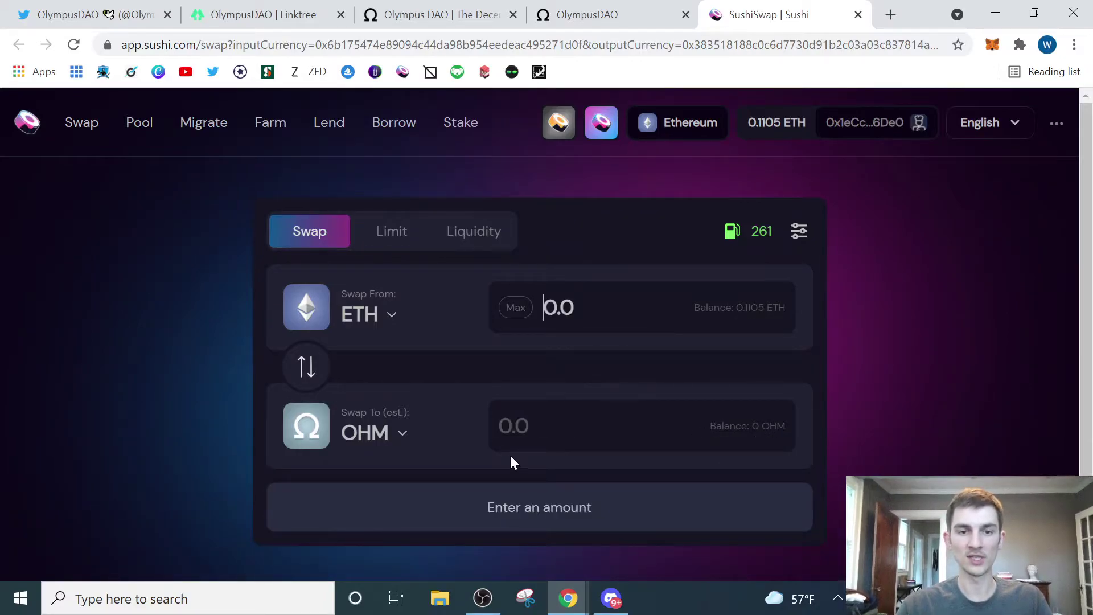
{"action": "left_click", "coordinate": [512, 427]}
{"action": "type", "text": "1"}
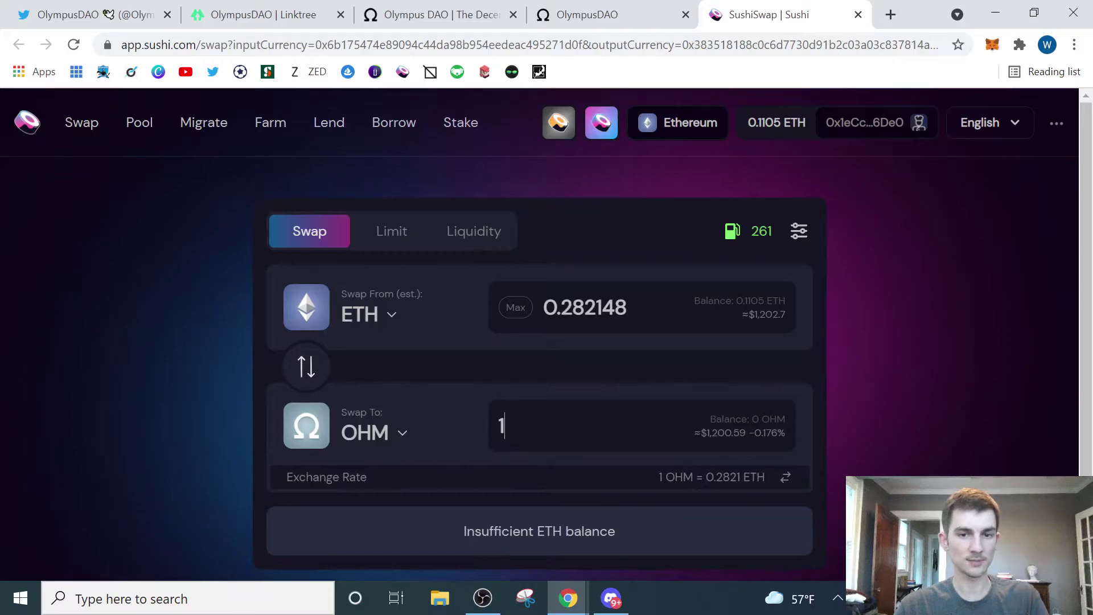
{"action": "key", "text": "BackSpace"}
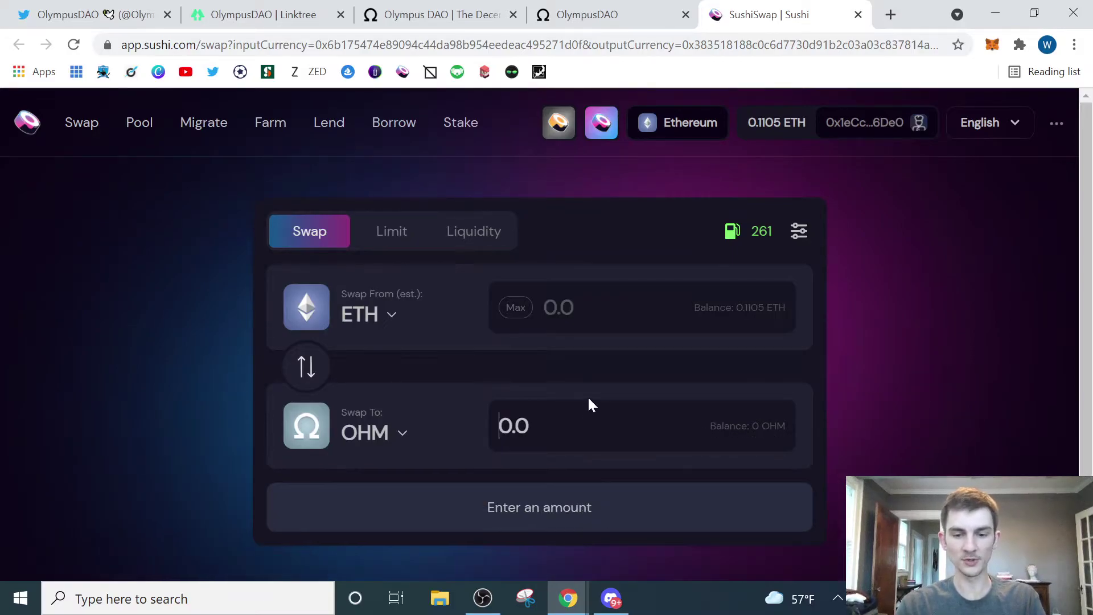
{"action": "type", "text": ".25"}
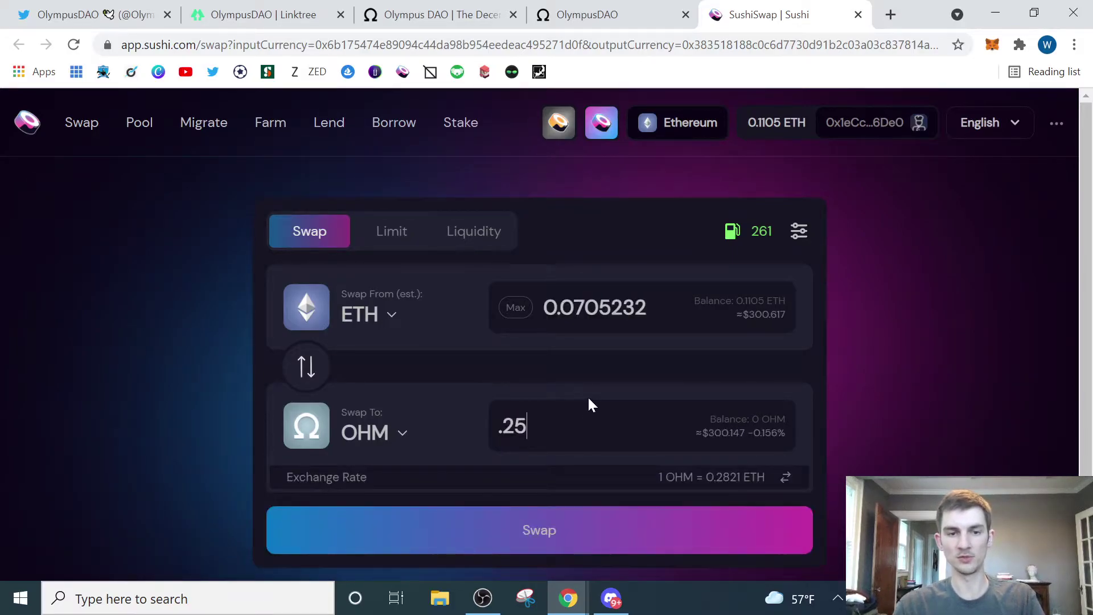
- Confirm the 0.25 OHM swap, reject the insufficient-funds wallet request and close the error
{"action": "left_click", "coordinate": [564, 530]}
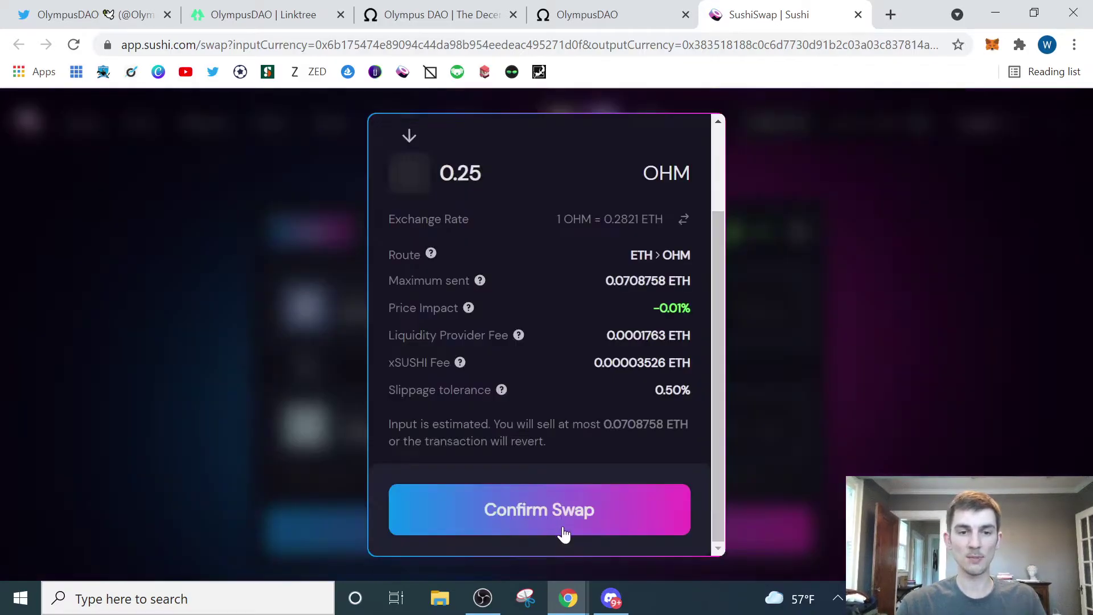
{"action": "left_click", "coordinate": [563, 512]}
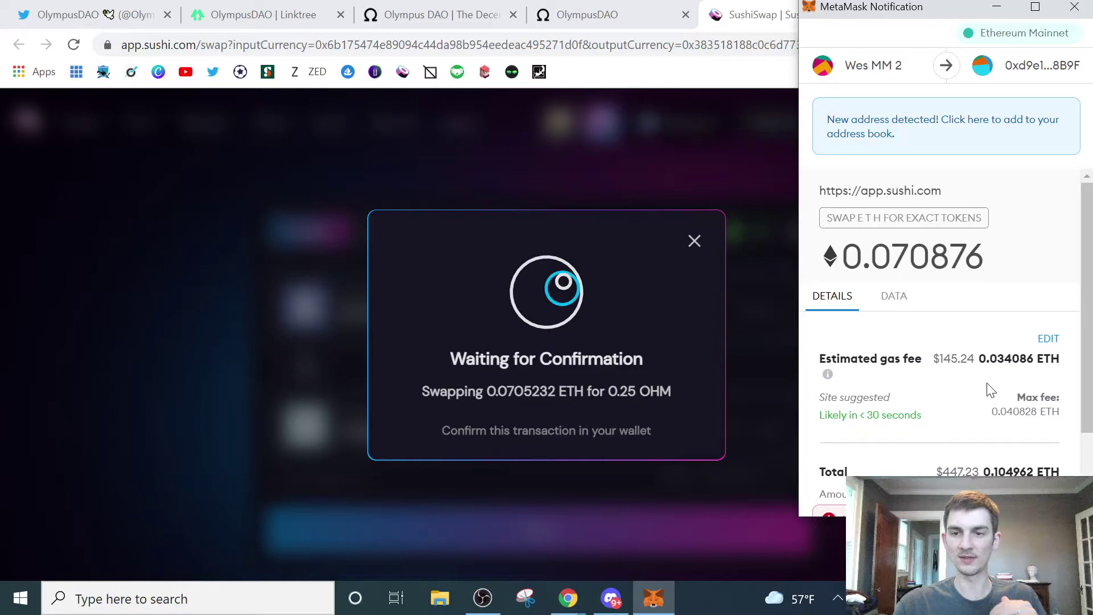
{"action": "scroll", "coordinate": [990, 390], "scroll_direction": "down", "scroll_amount": 2}
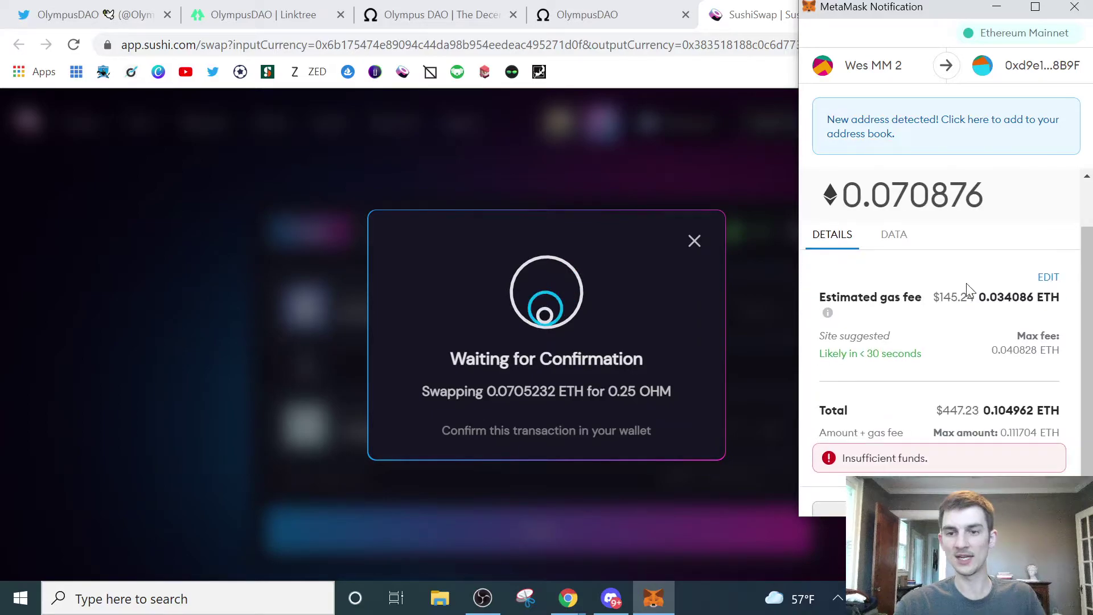
{"action": "mouse_move", "coordinate": [953, 297]}
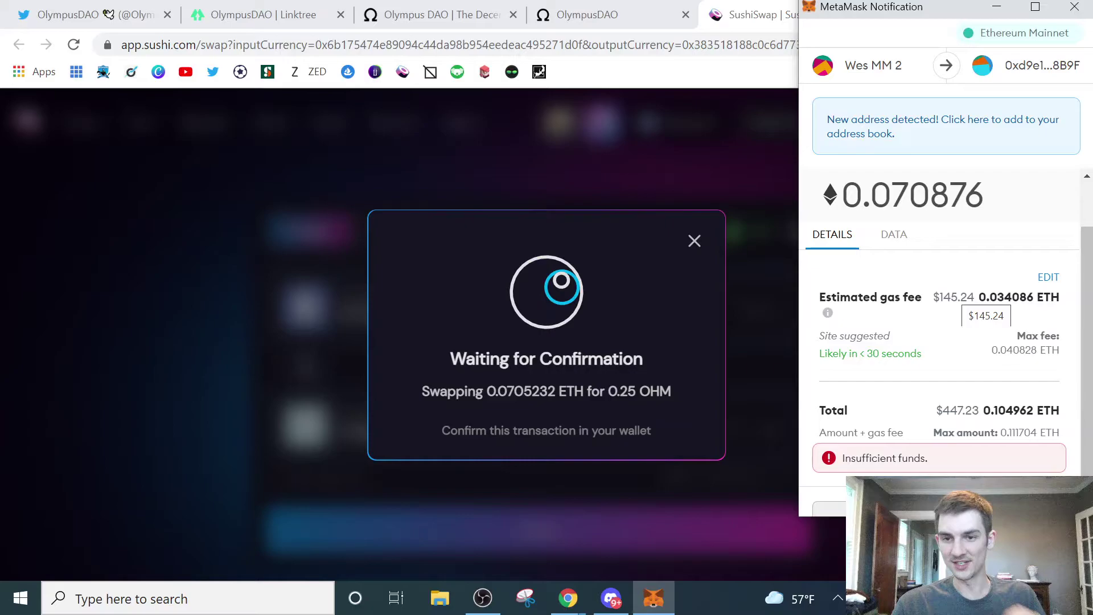
{"action": "scroll", "coordinate": [985, 342], "scroll_direction": "down", "scroll_amount": 1}
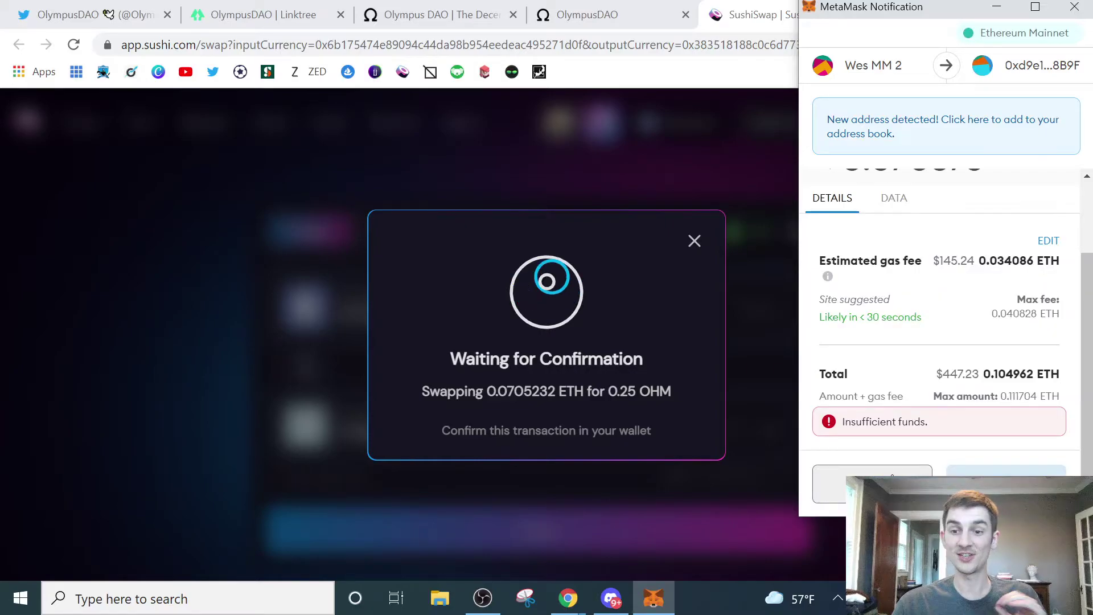
{"action": "key", "text": "alt+F4"}
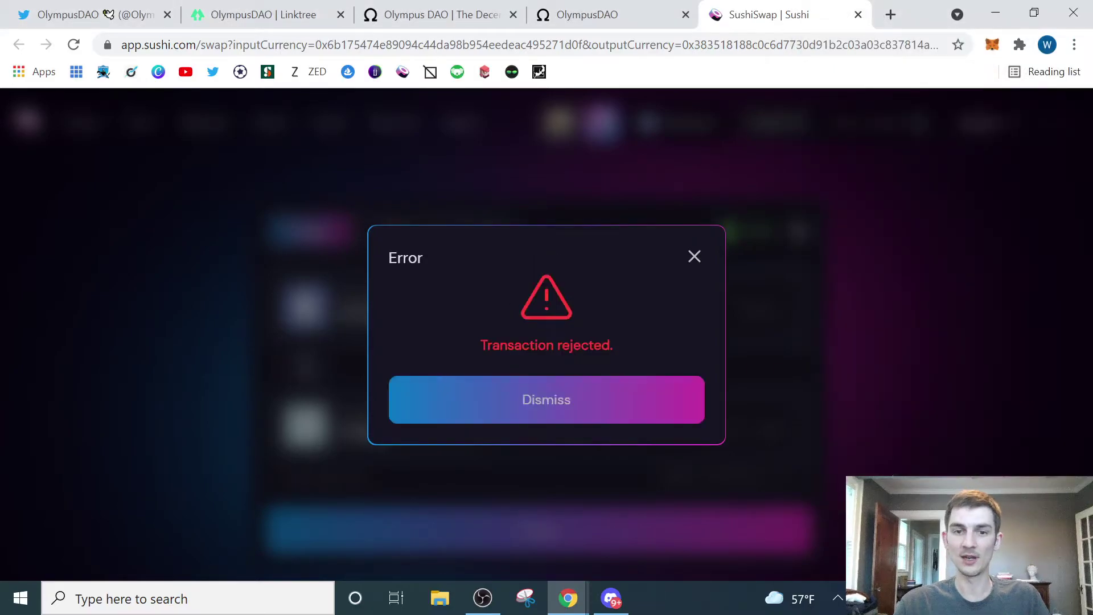
{"action": "left_click", "coordinate": [694, 257]}
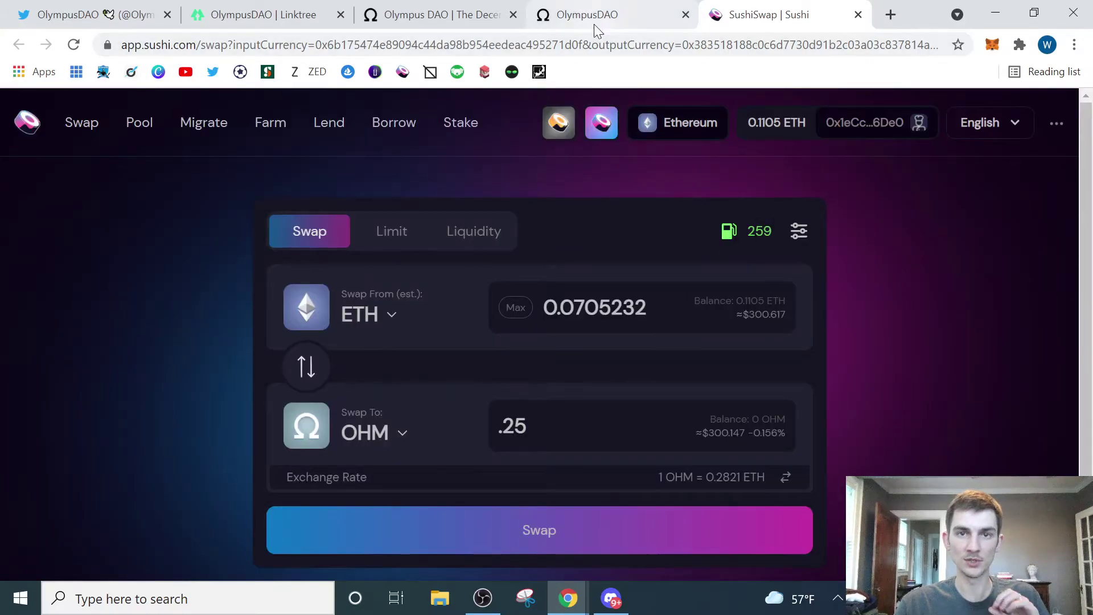
{"action": "mouse_move", "coordinate": [598, 15]}
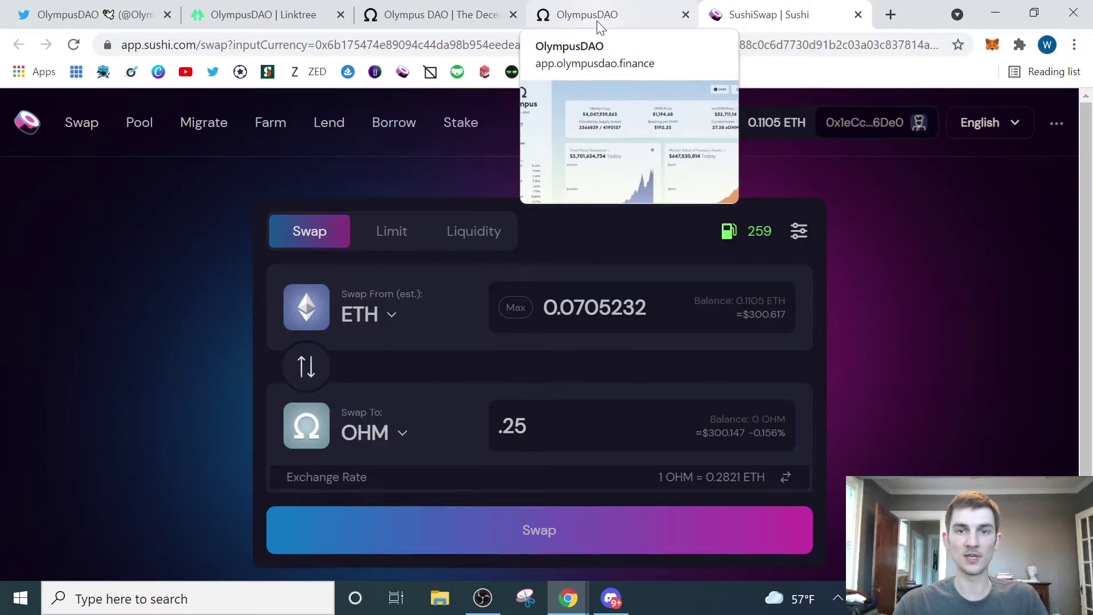
- On the Olympus Stake page, fill in the maximum stakeable amount of 0.0 OHM
{"action": "left_click", "coordinate": [599, 14]}
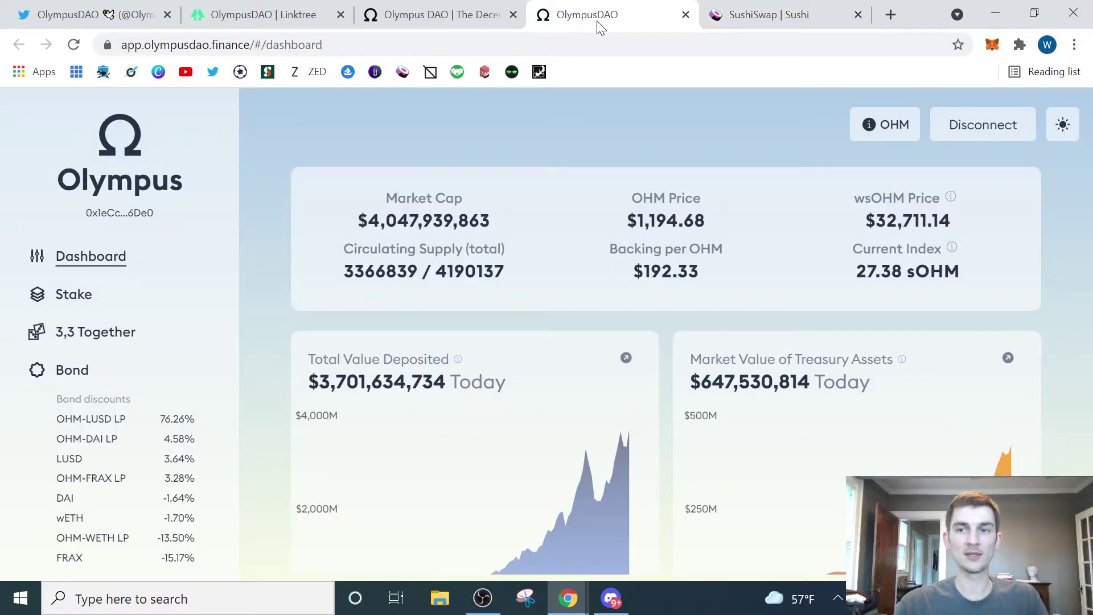
{"action": "left_click", "coordinate": [74, 294]}
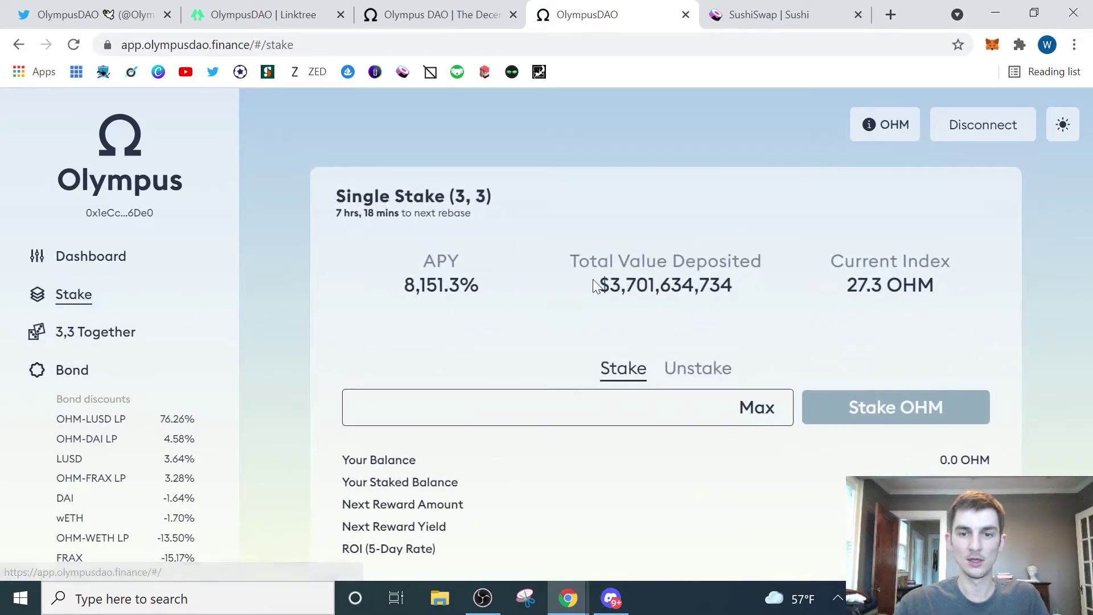
{"action": "left_click", "coordinate": [752, 408]}
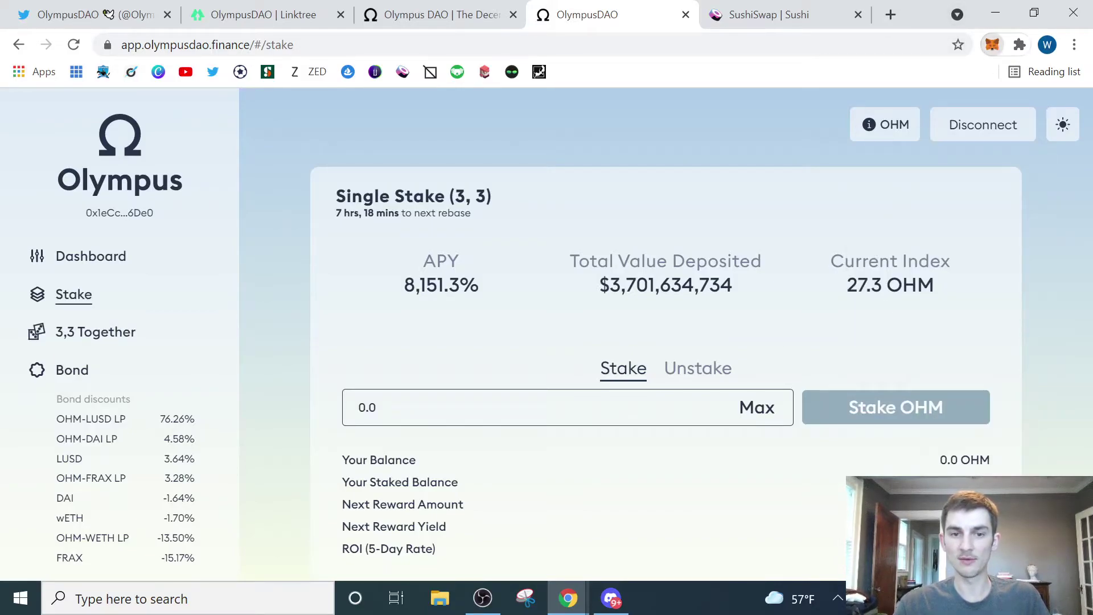
- Check MetaMask's assets showing 0 OHM, then close the wallet popup
{"action": "left_click", "coordinate": [888, 406]}
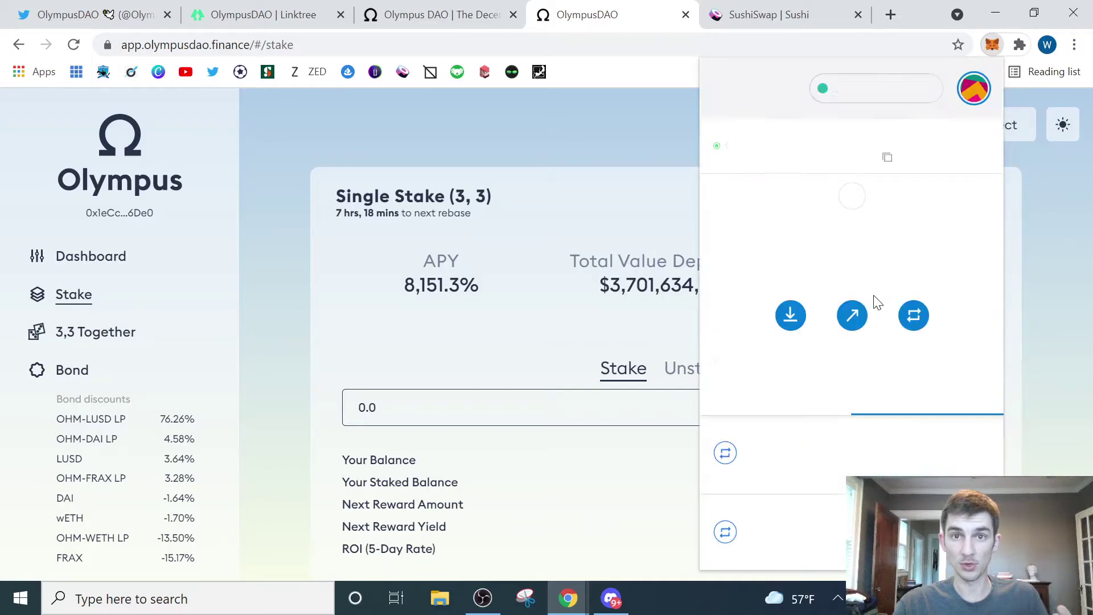
{"action": "scroll", "coordinate": [868, 403], "scroll_direction": "down", "scroll_amount": 2}
{"action": "left_click", "coordinate": [779, 218]}
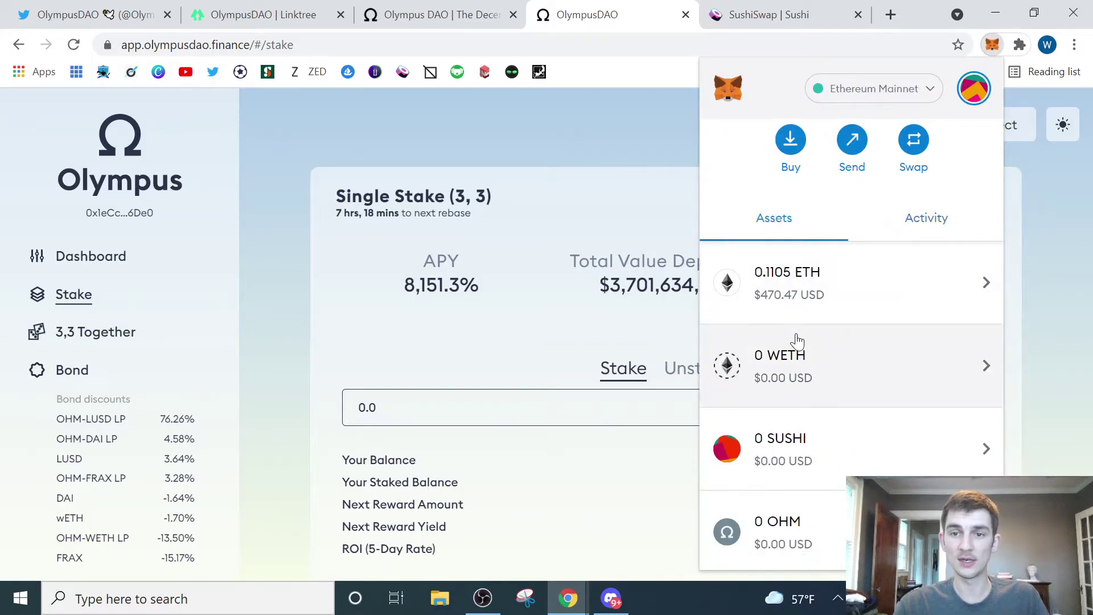
{"action": "scroll", "coordinate": [799, 342], "scroll_direction": "down", "scroll_amount": 2}
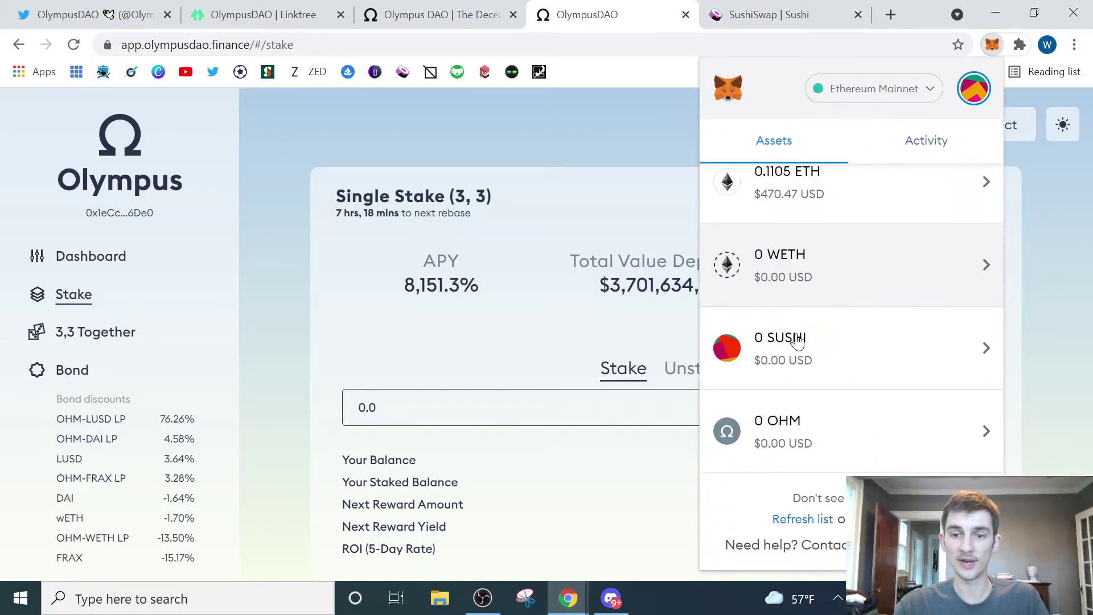
{"action": "left_click", "coordinate": [602, 197]}
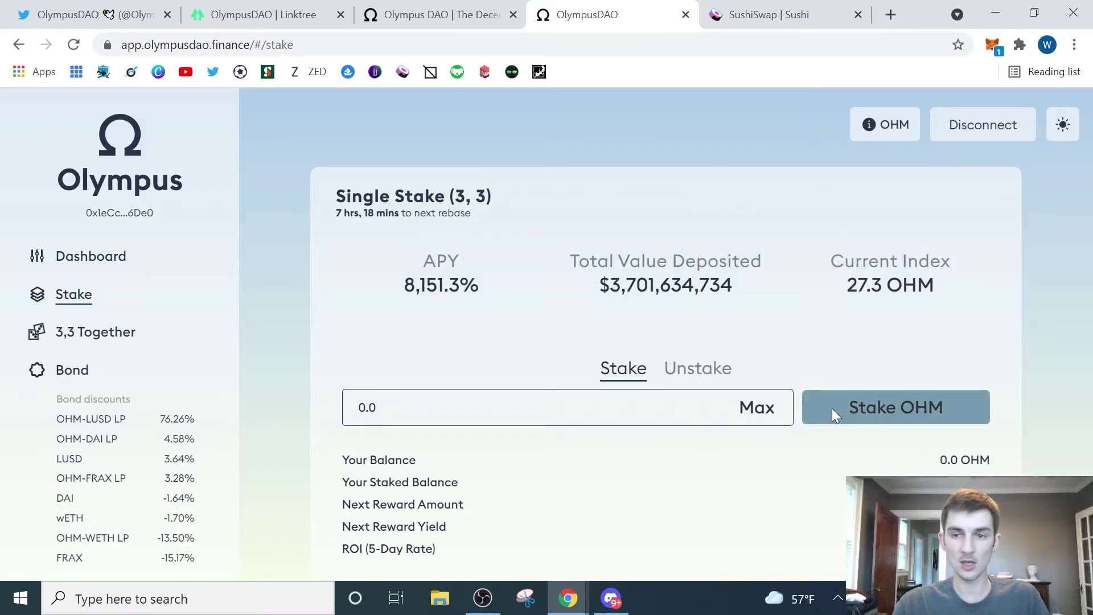
- Stake the 0 OHM amount and reject the transaction in MetaMask
{"action": "left_click", "coordinate": [832, 415]}
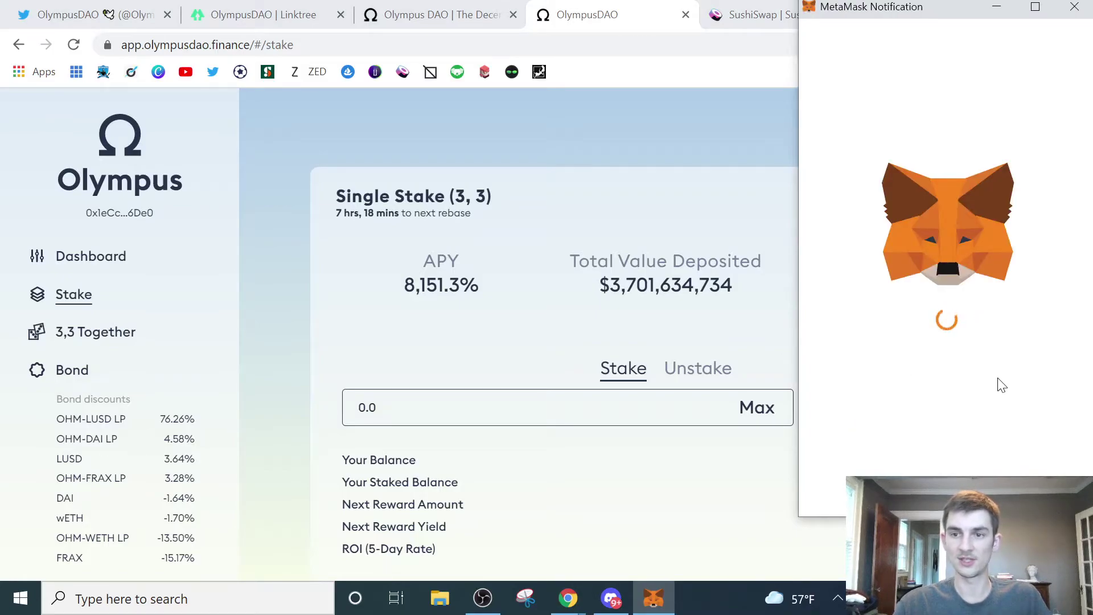
{"action": "scroll", "coordinate": [1001, 385], "scroll_direction": "down", "scroll_amount": 1}
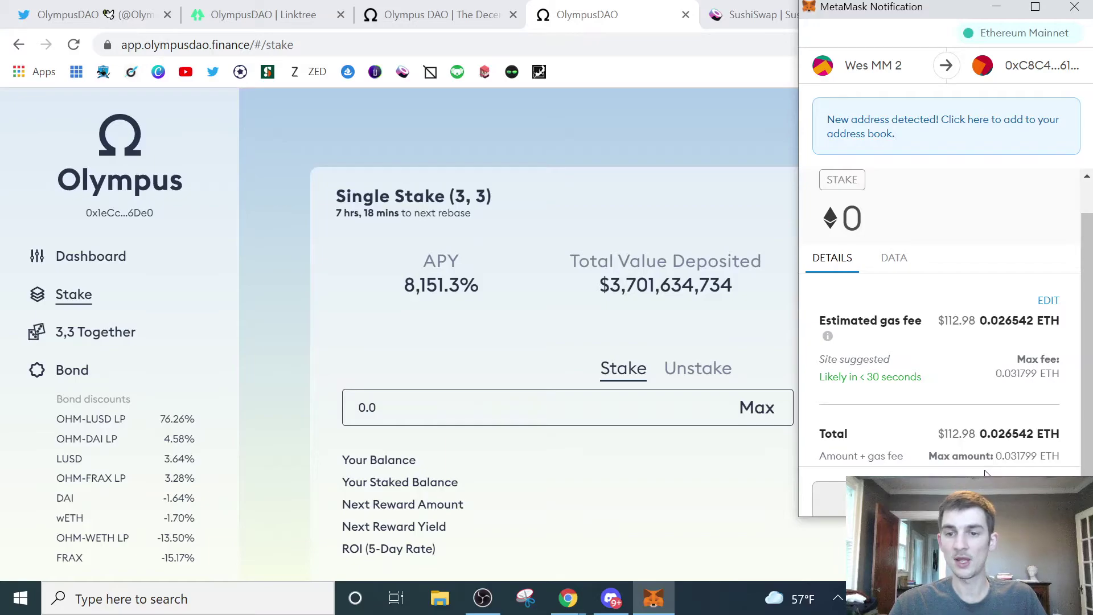
{"action": "left_click", "coordinate": [833, 498]}
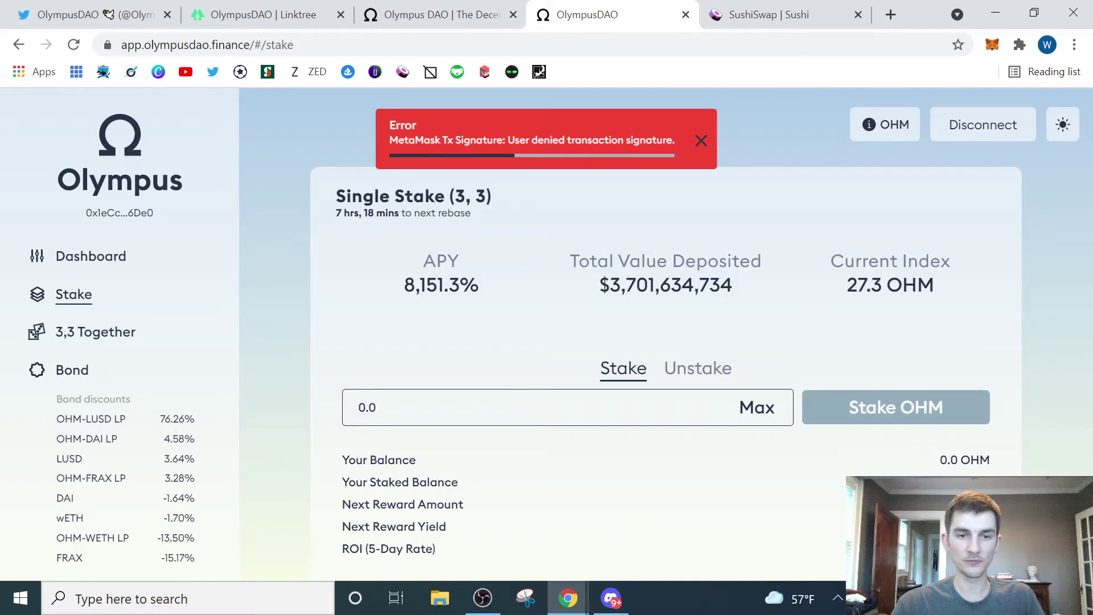
{"action": "scroll", "coordinate": [667, 341], "scroll_direction": "down", "scroll_amount": 1}
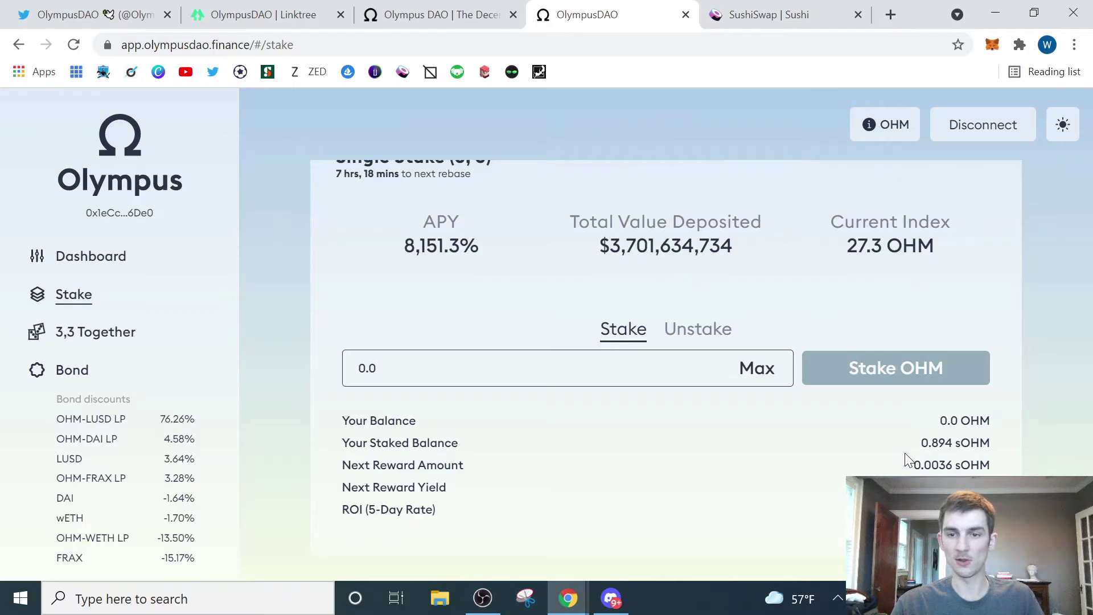
{"action": "double_click", "coordinate": [922, 443]}
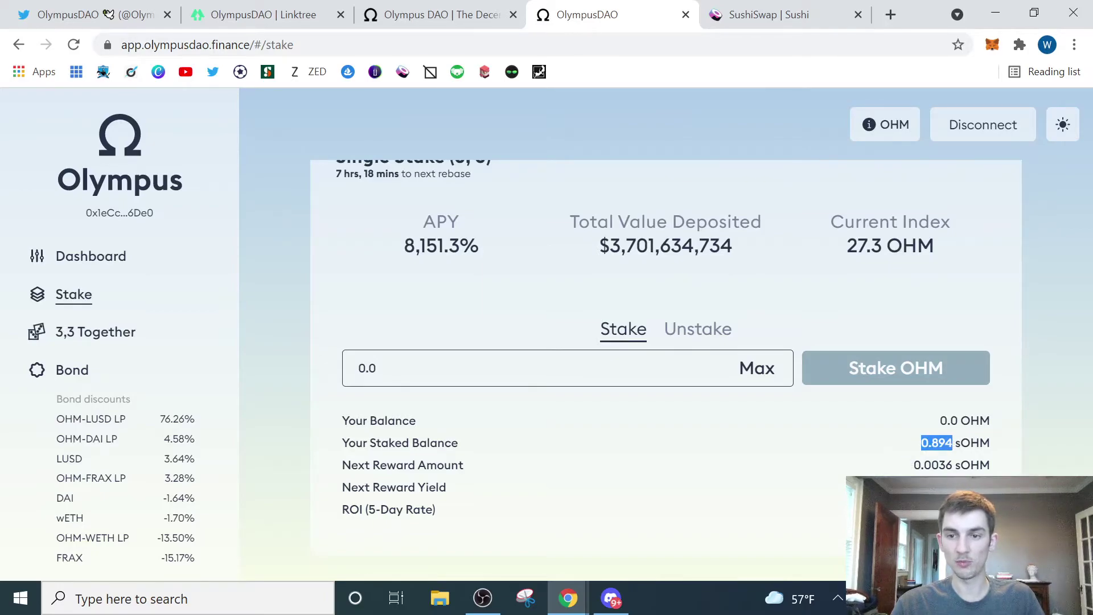
{"action": "left_click", "coordinate": [914, 496]}
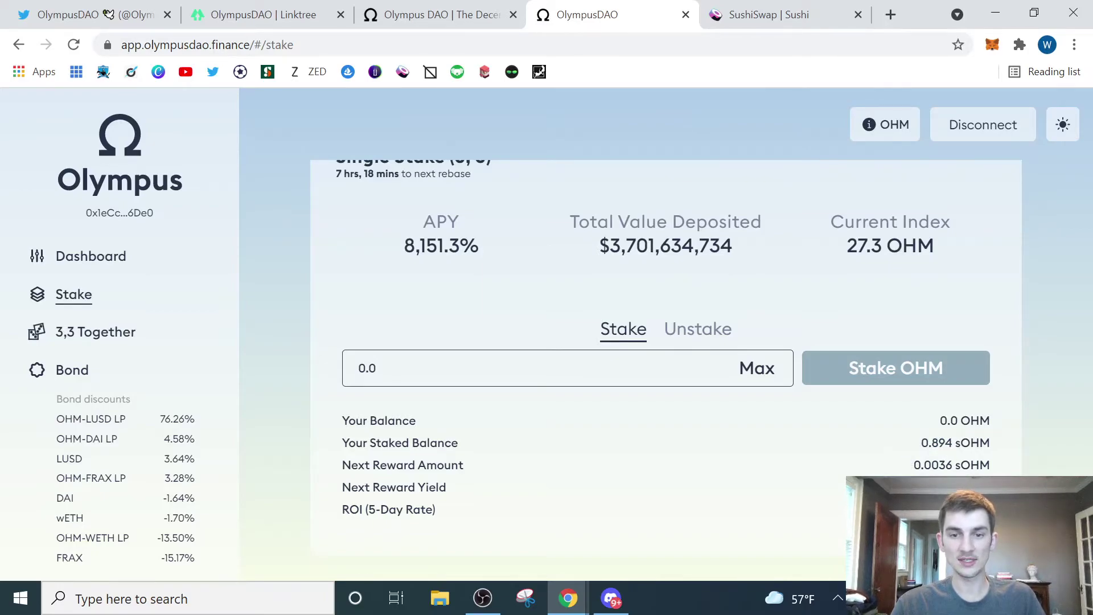
{"action": "left_click_drag", "start_coordinate": [924, 465], "coordinate": [952, 465]}
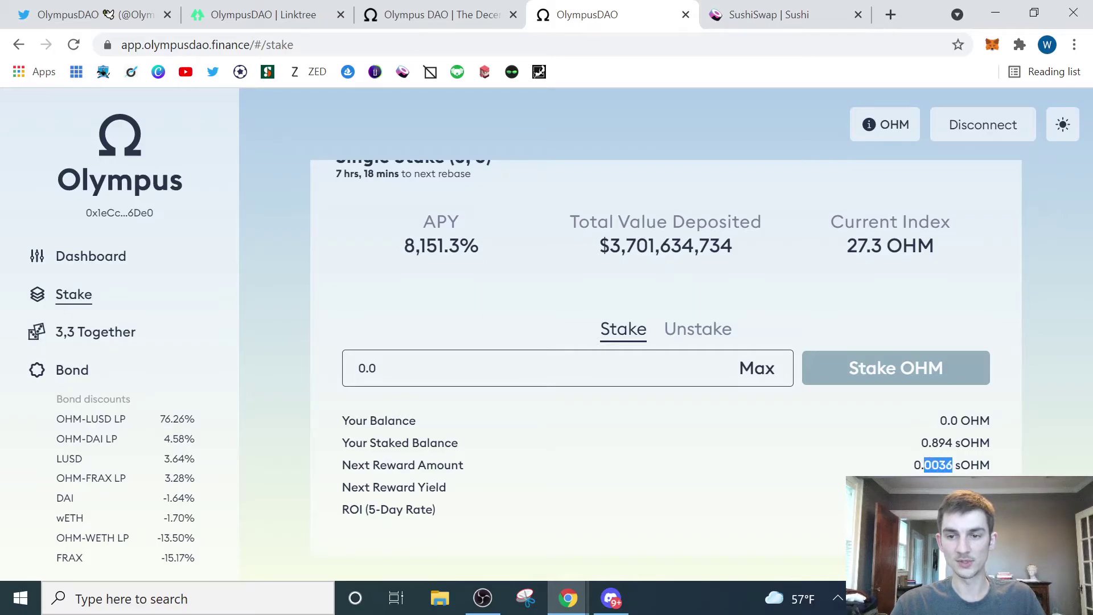
{"action": "left_click", "coordinate": [943, 507]}
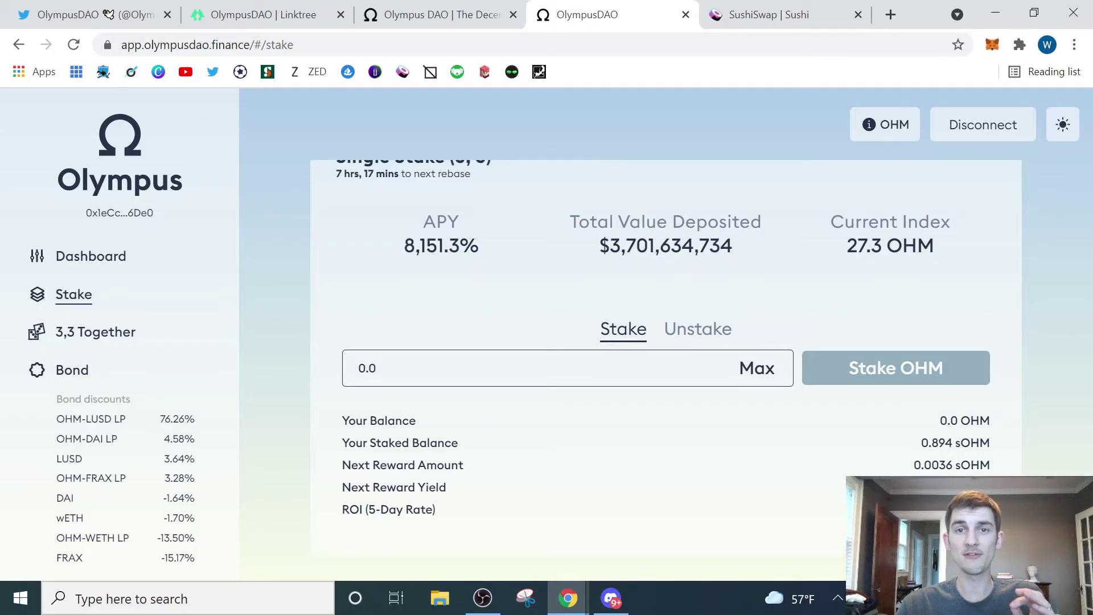